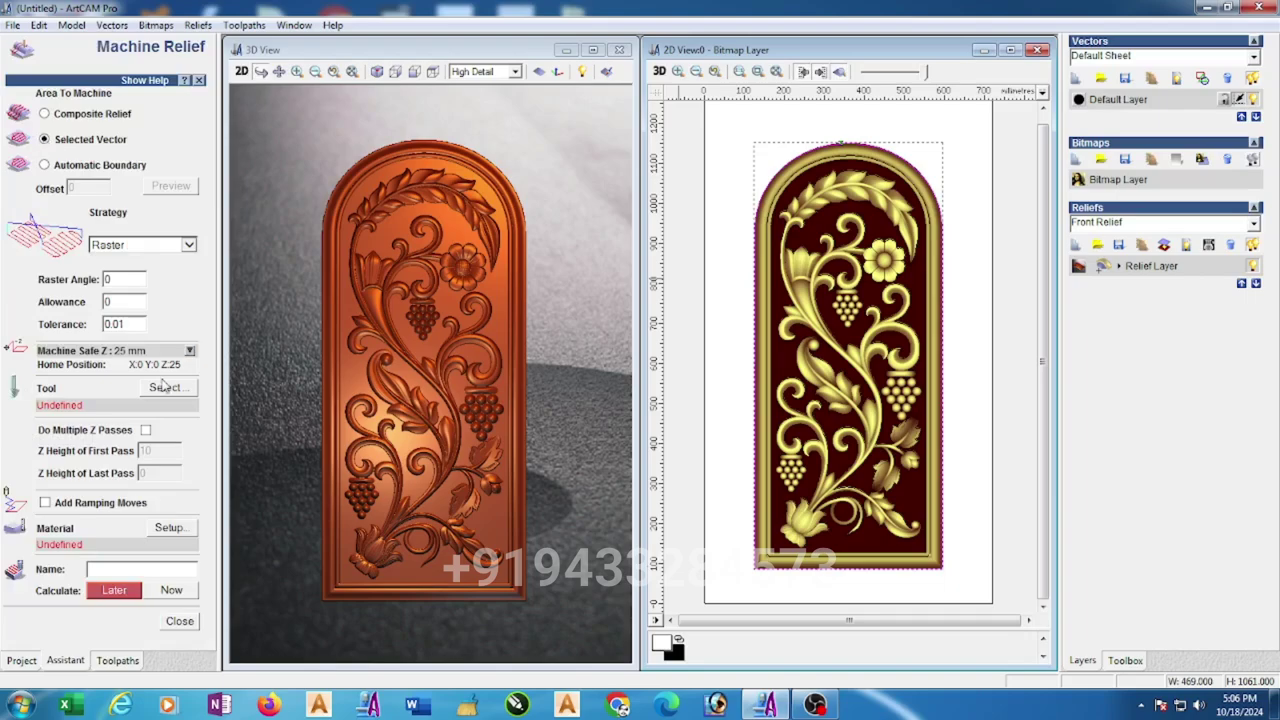
Choose the Ball Nose 6 mm tool from the 3D Finishing group, accepting its existing cutting settings
{"action": "left_click", "coordinate": [172, 390]}
{"action": "left_click_drag", "start_coordinate": [602, 240], "coordinate": [609, 301]}
{"action": "left_click", "coordinate": [530, 382]}
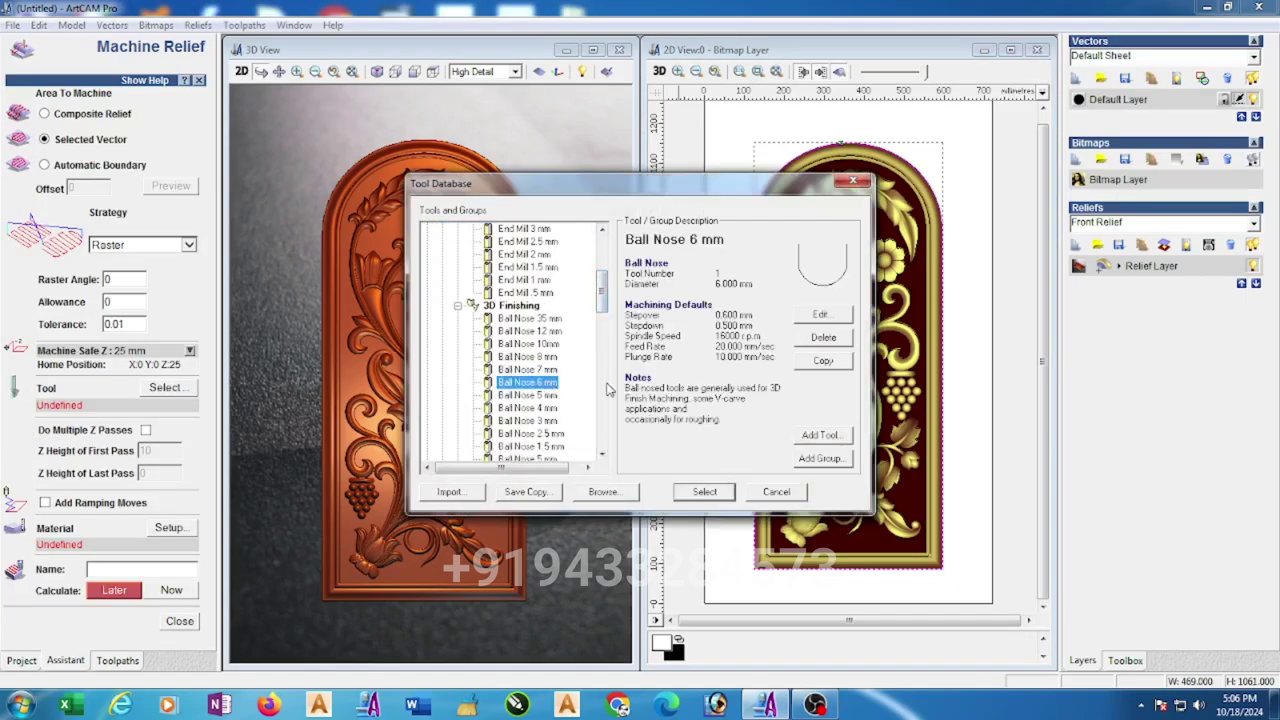
{"action": "left_click", "coordinate": [820, 315]}
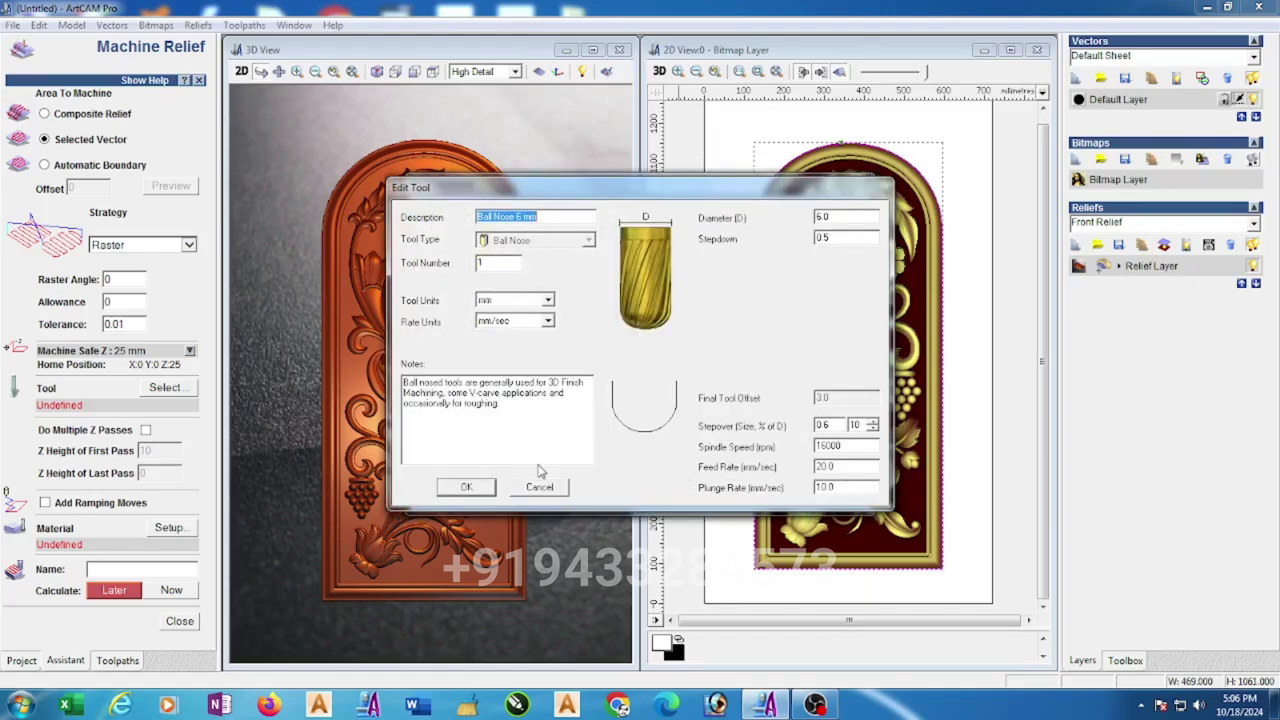
{"action": "left_click", "coordinate": [466, 486]}
{"action": "left_click", "coordinate": [715, 497]}
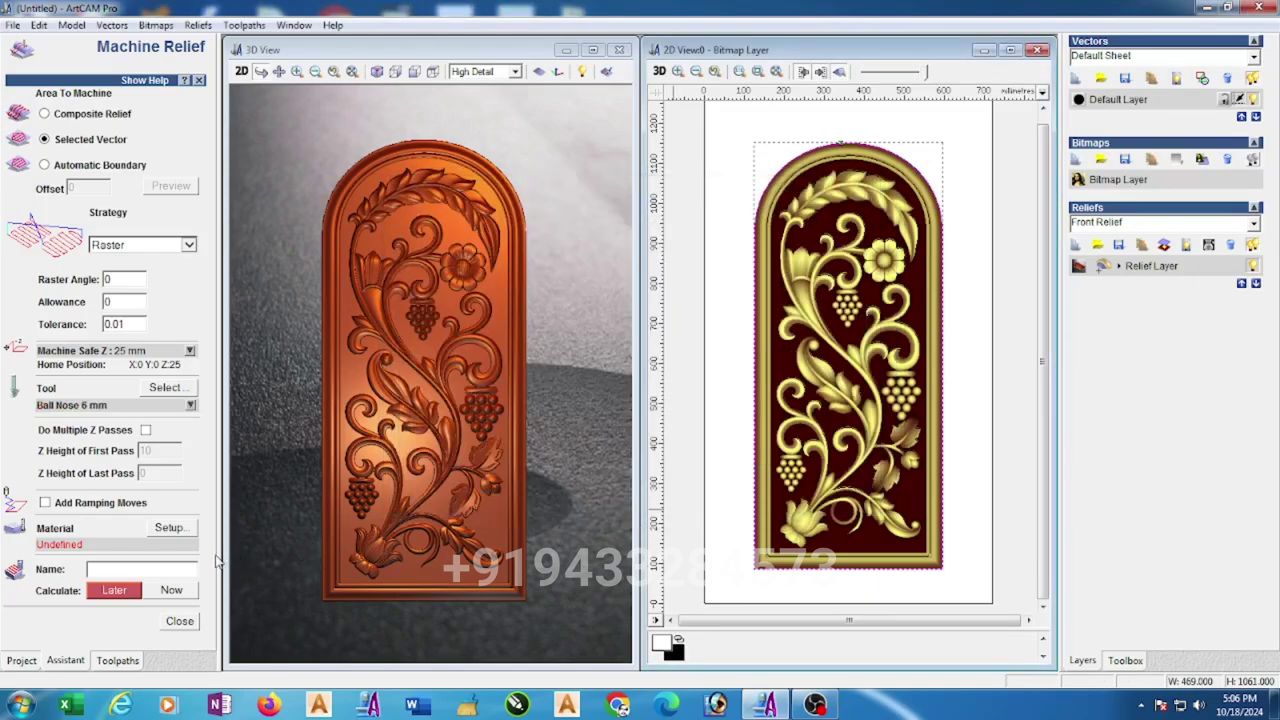
Set the material thickness to 40 mm and calculate the raster Machine Relief toolpath immediately
{"action": "left_click", "coordinate": [182, 531]}
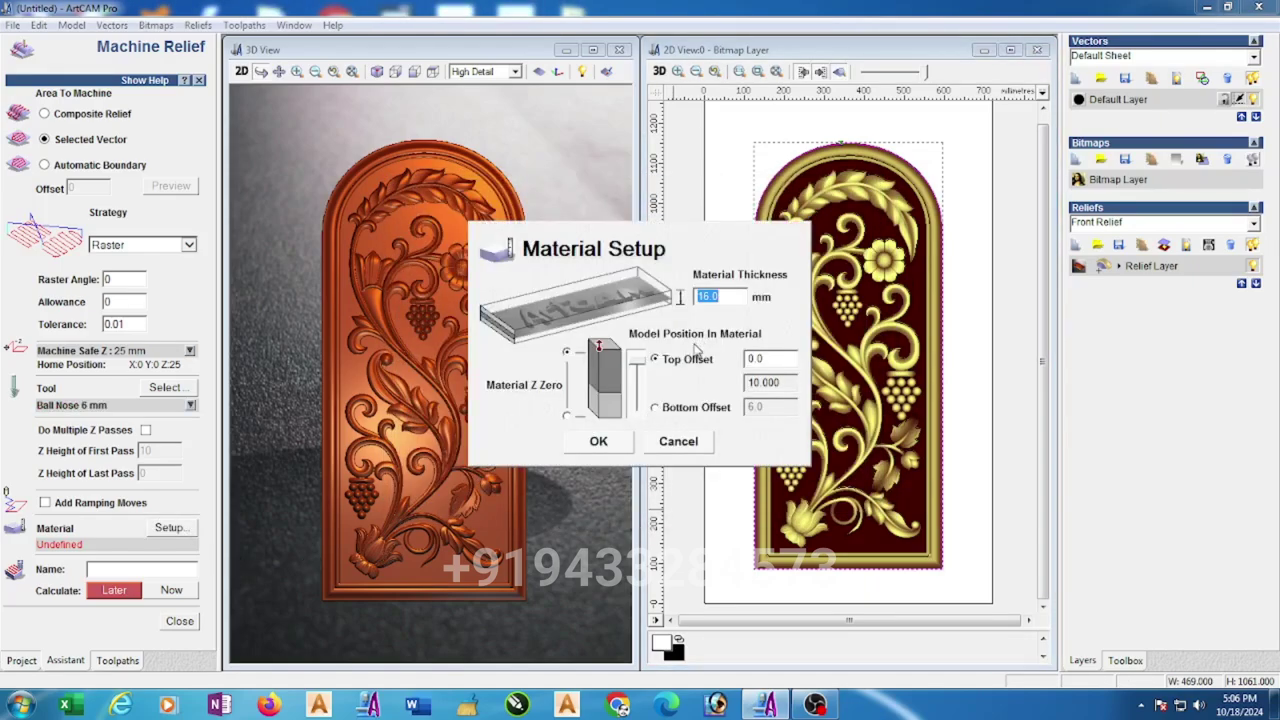
{"action": "type", "text": "40"}
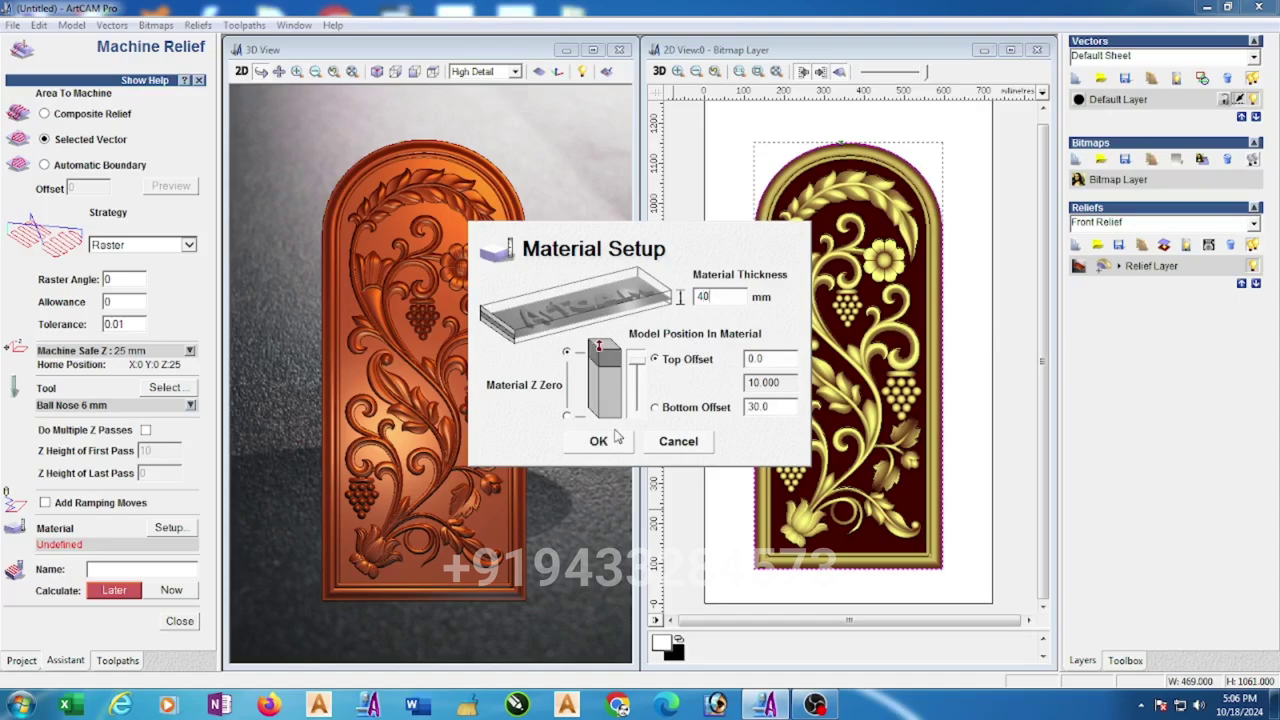
{"action": "left_click", "coordinate": [619, 445]}
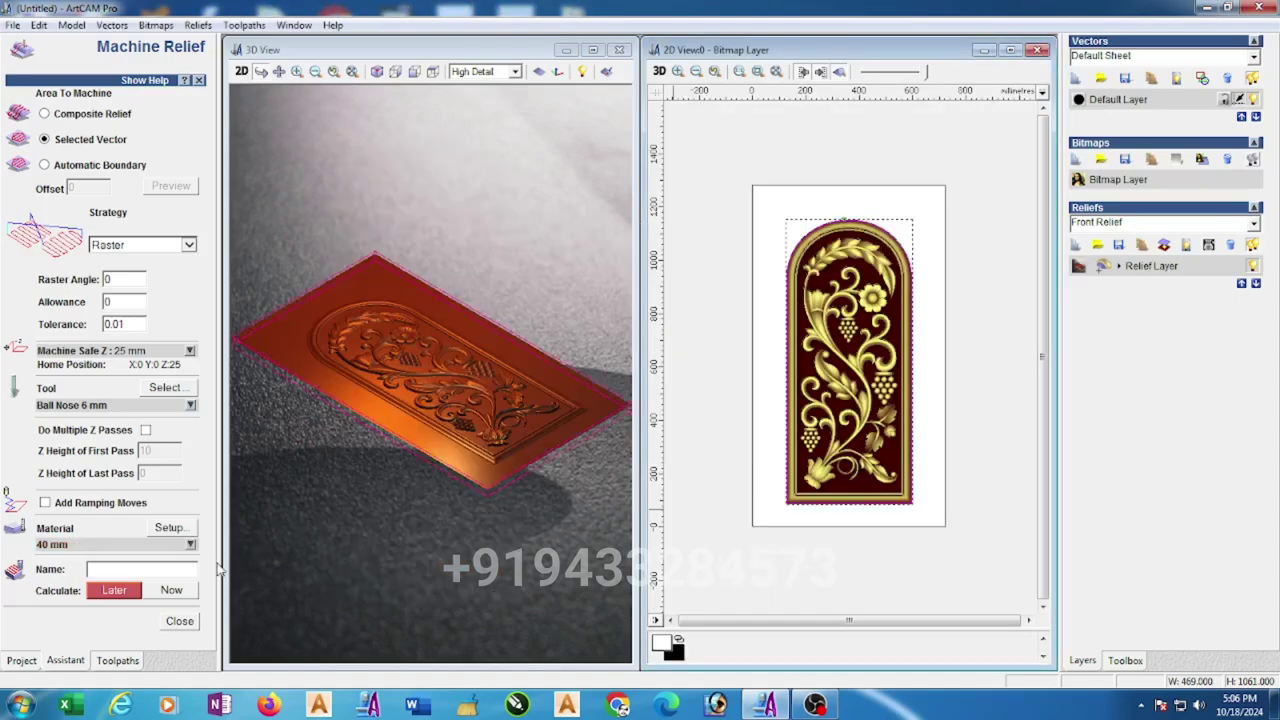
{"action": "left_click", "coordinate": [175, 592]}
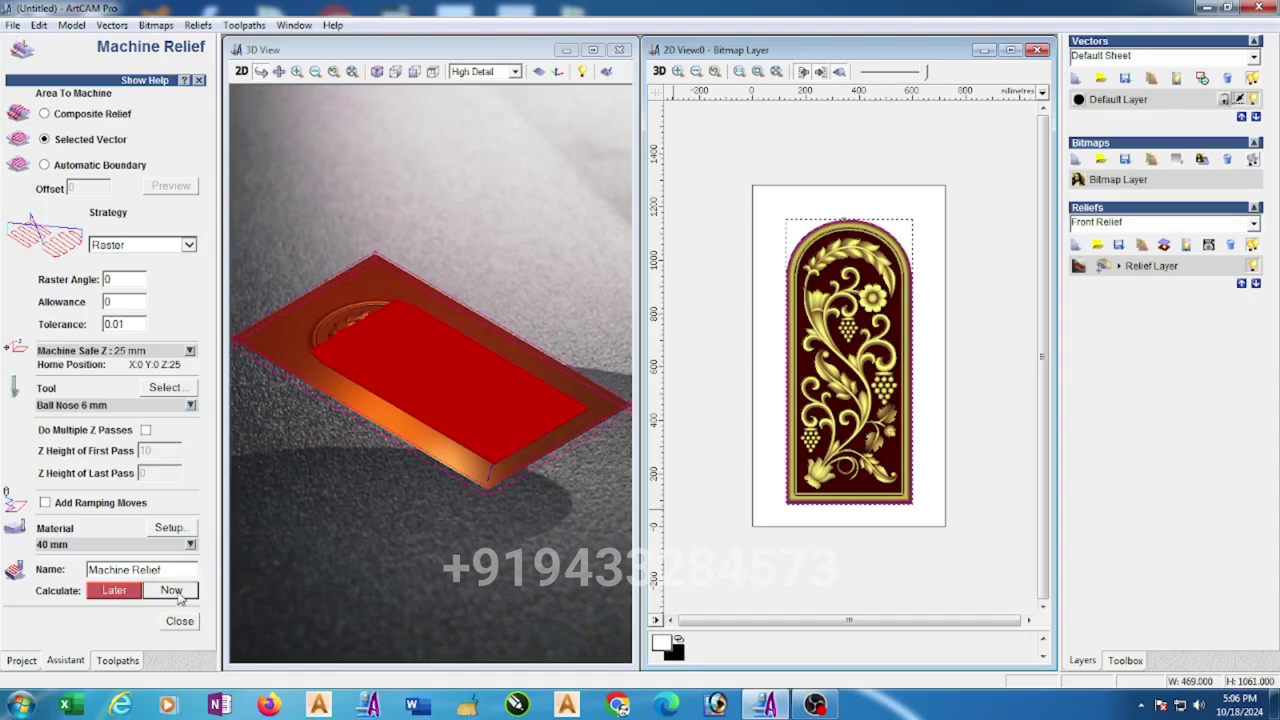
{"action": "left_click", "coordinate": [180, 621]}
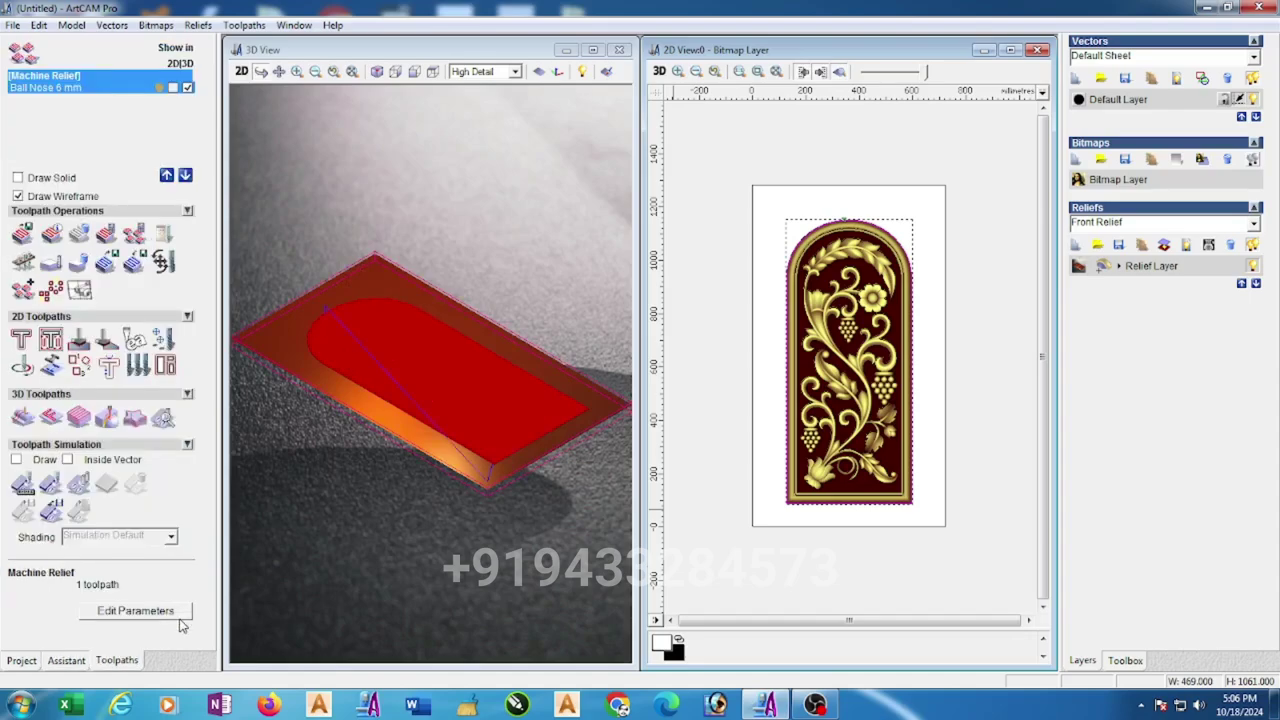
Simulate the Machine Relief toolpath at Standard resolution and examine the carved flower, grapes and leaves from the front
{"action": "left_click", "coordinate": [51, 488]}
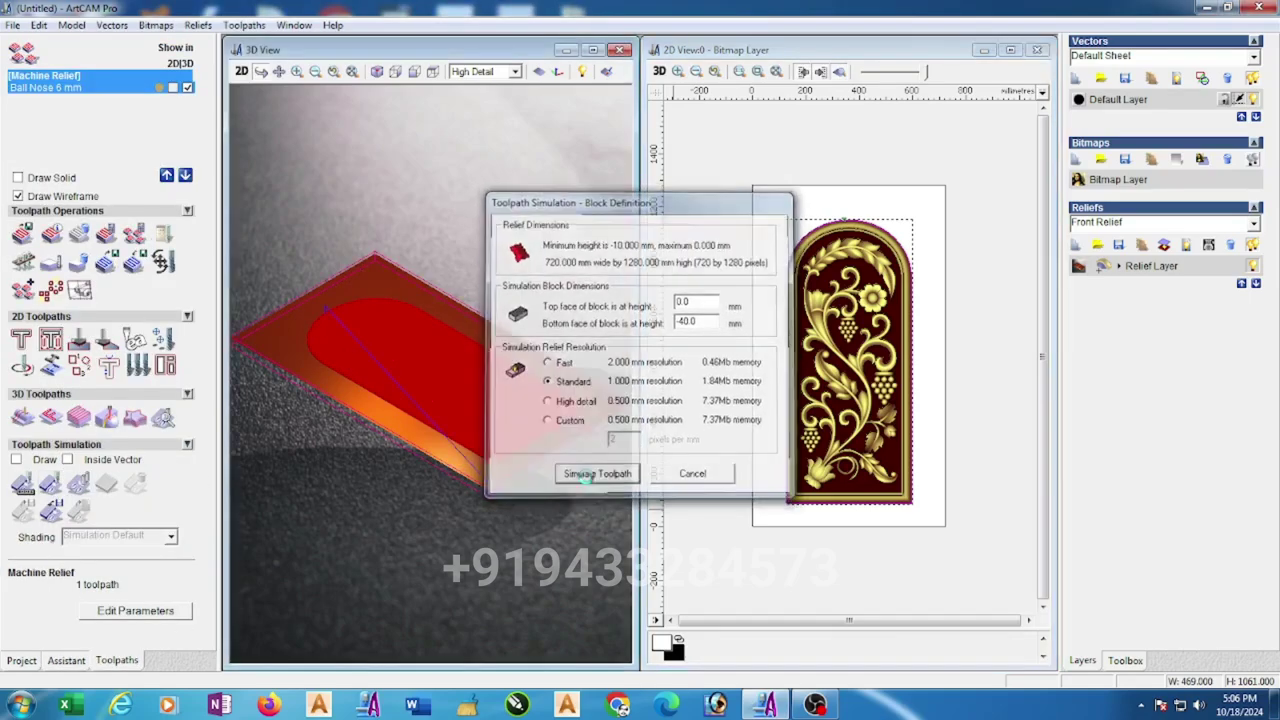
{"action": "left_click", "coordinate": [592, 472]}
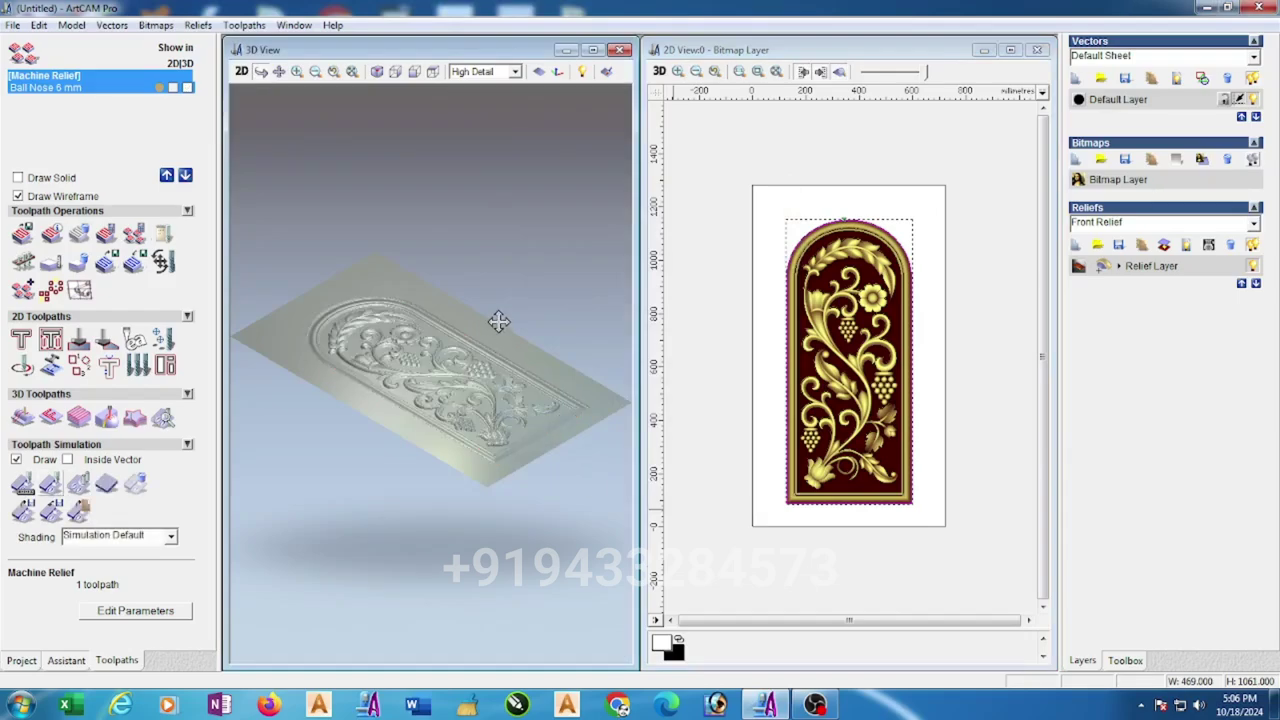
{"action": "left_click_drag", "start_coordinate": [497, 320], "coordinate": [406, 596]}
{"action": "key", "text": "3"}
{"action": "scroll", "coordinate": [490, 265], "scroll_direction": "up", "scroll_amount": 5}
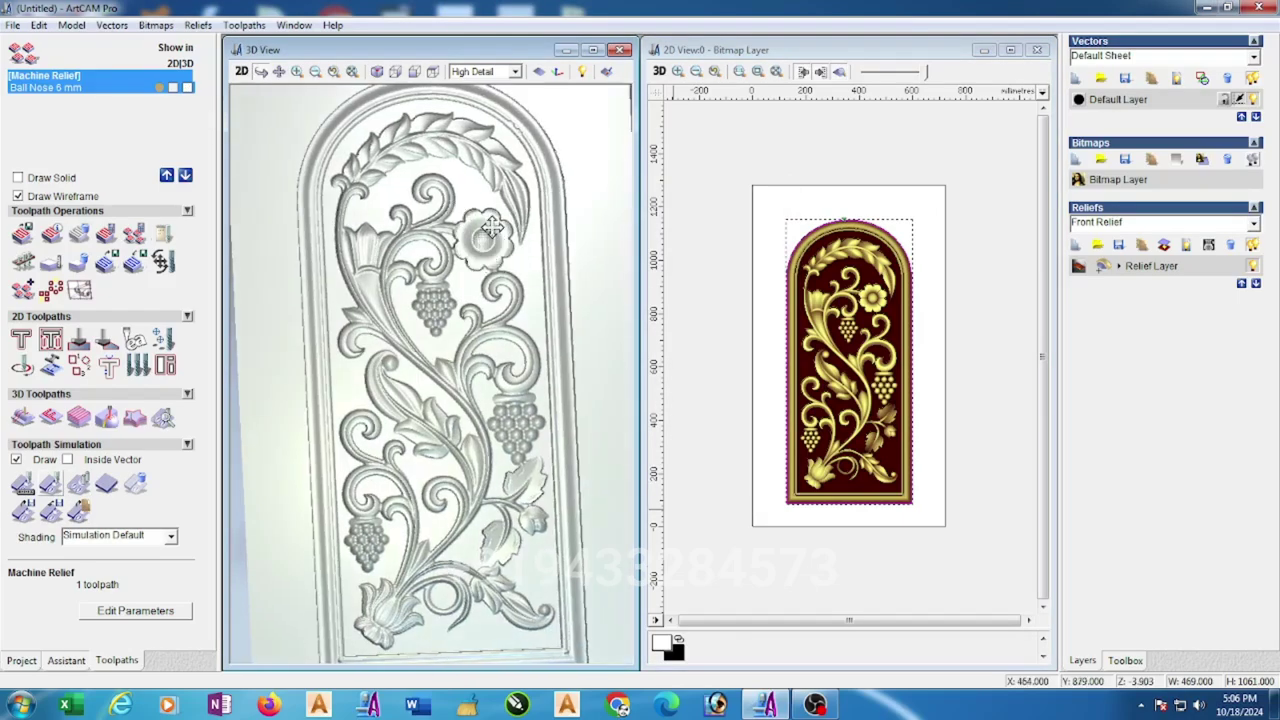
{"action": "scroll", "coordinate": [540, 575], "scroll_direction": "up", "scroll_amount": 3}
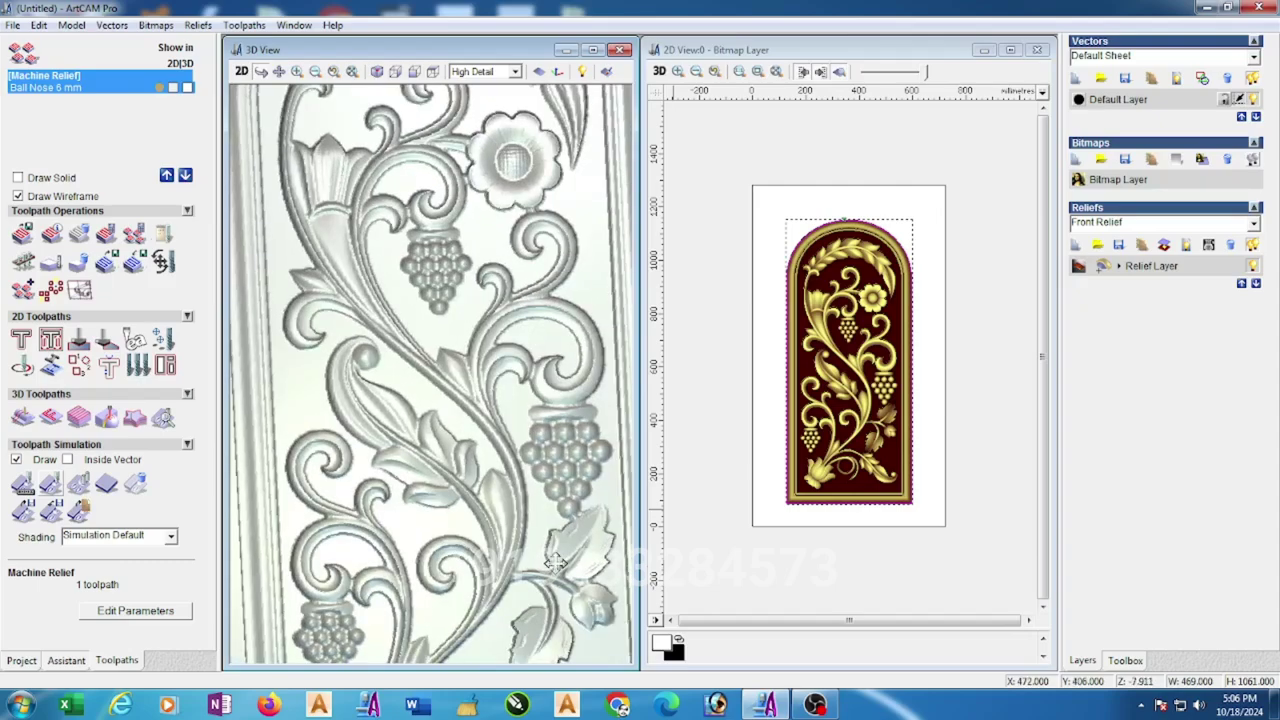
{"action": "scroll", "coordinate": [543, 541], "scroll_direction": "down", "scroll_amount": 3}
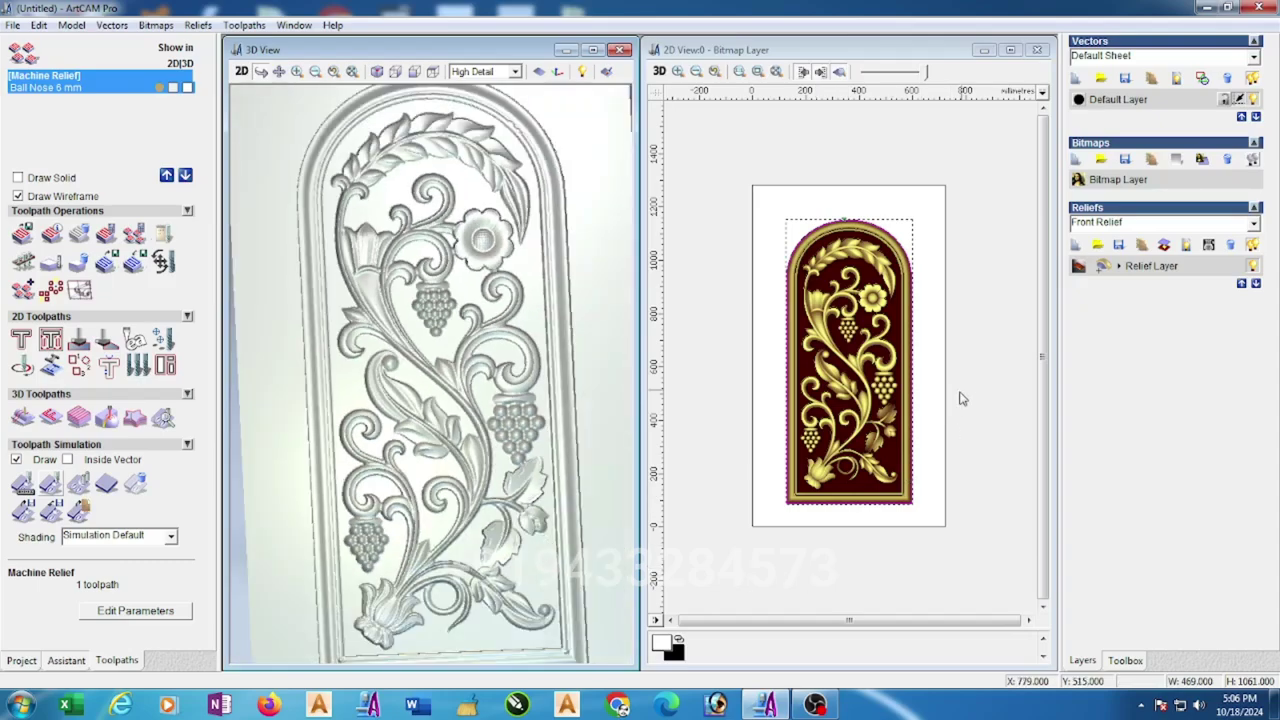
Hide the Default Layer's vectors and add a new vector layer, working in the maximized 2D view
{"action": "left_click", "coordinate": [988, 301]}
{"action": "left_click", "coordinate": [1010, 49]}
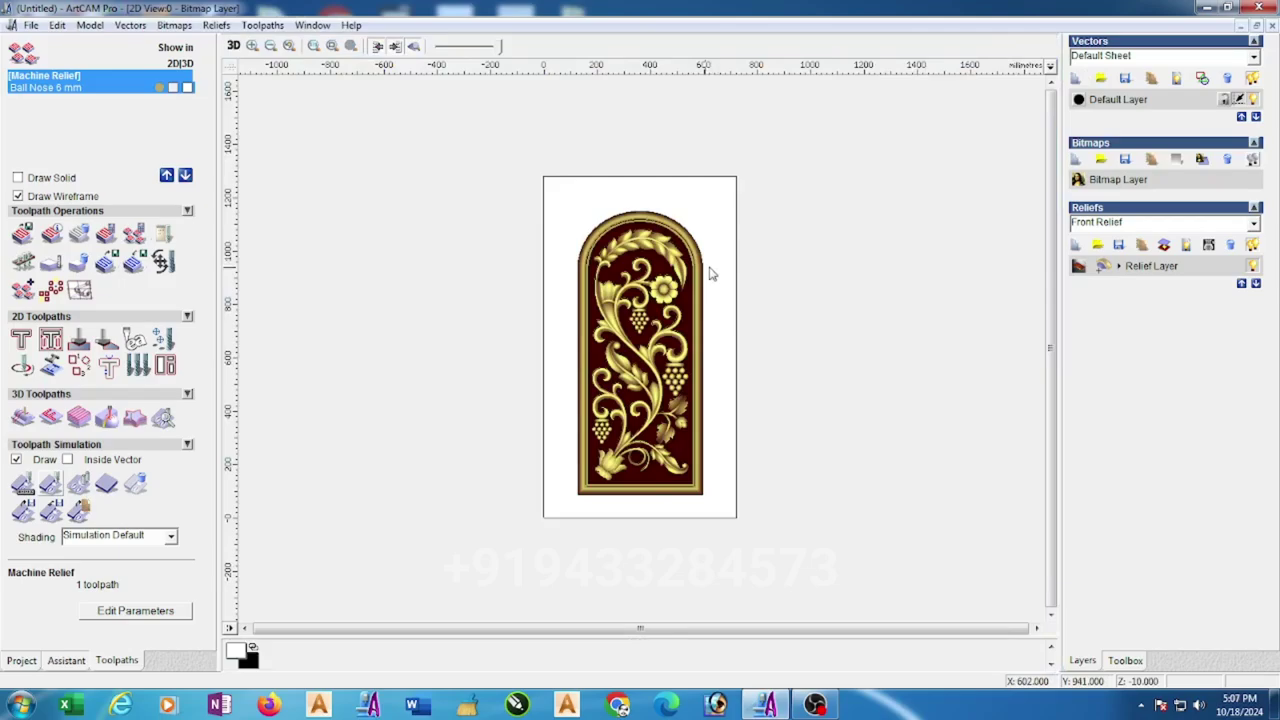
{"action": "scroll", "coordinate": [708, 265], "scroll_direction": "up", "scroll_amount": 3}
{"action": "scroll", "coordinate": [710, 318], "scroll_direction": "up", "scroll_amount": 2}
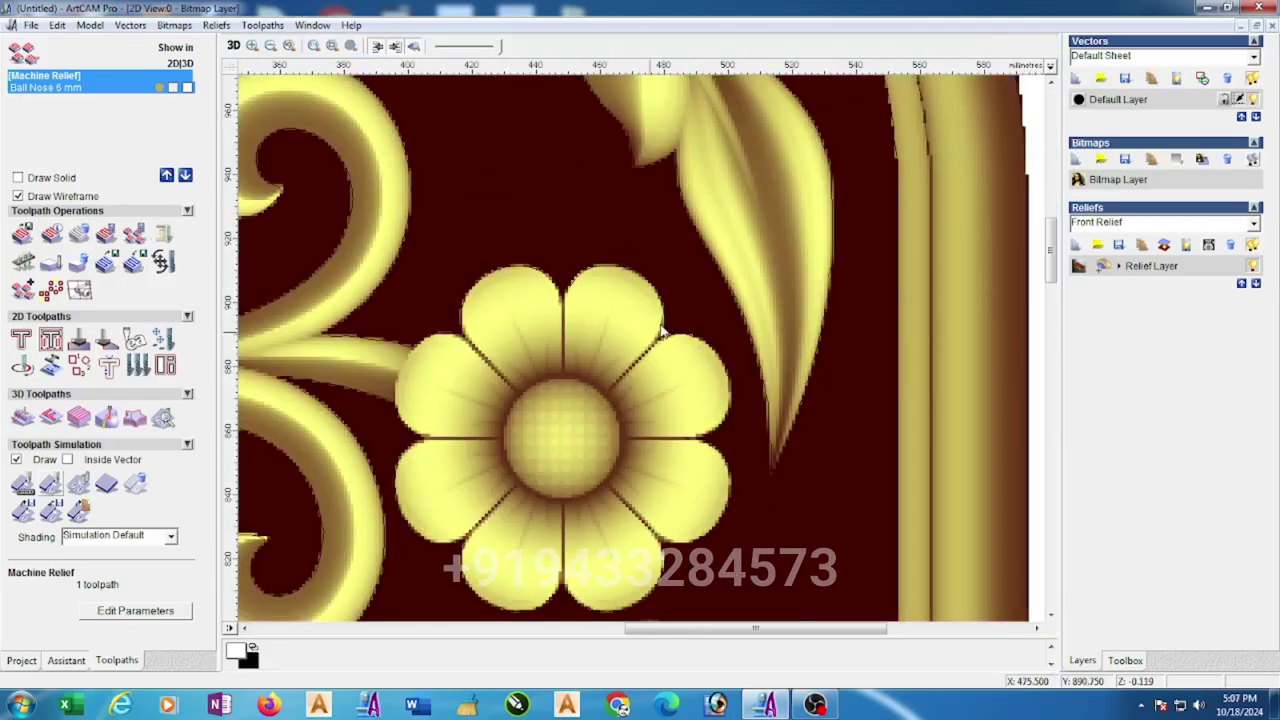
{"action": "scroll", "coordinate": [471, 477], "scroll_direction": "up", "scroll_amount": 1}
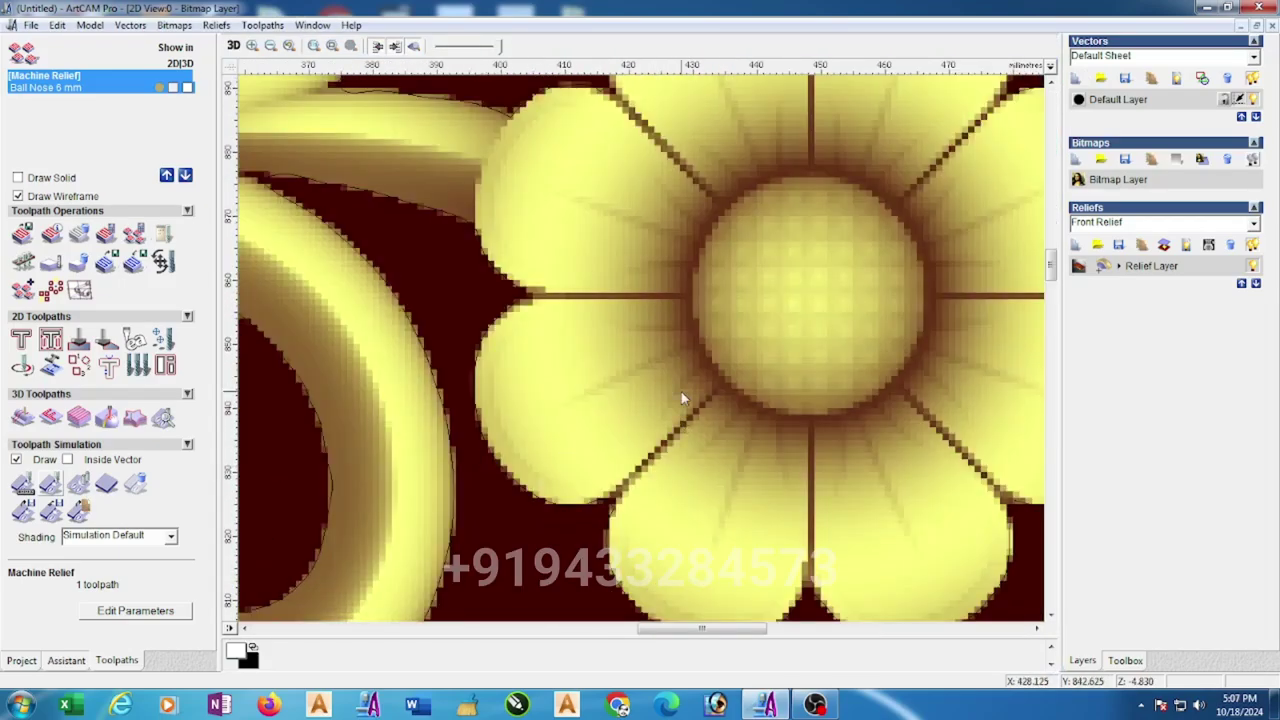
{"action": "left_click", "coordinate": [1254, 101]}
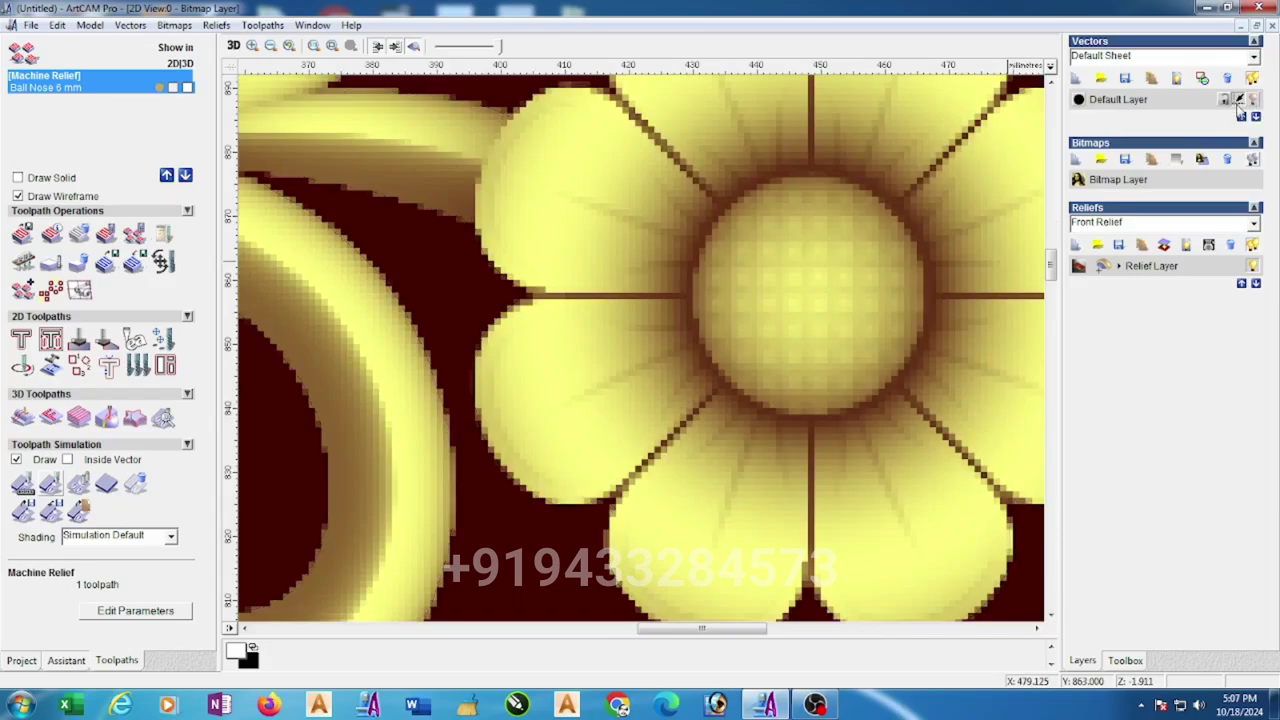
{"action": "left_click", "coordinate": [1077, 82]}
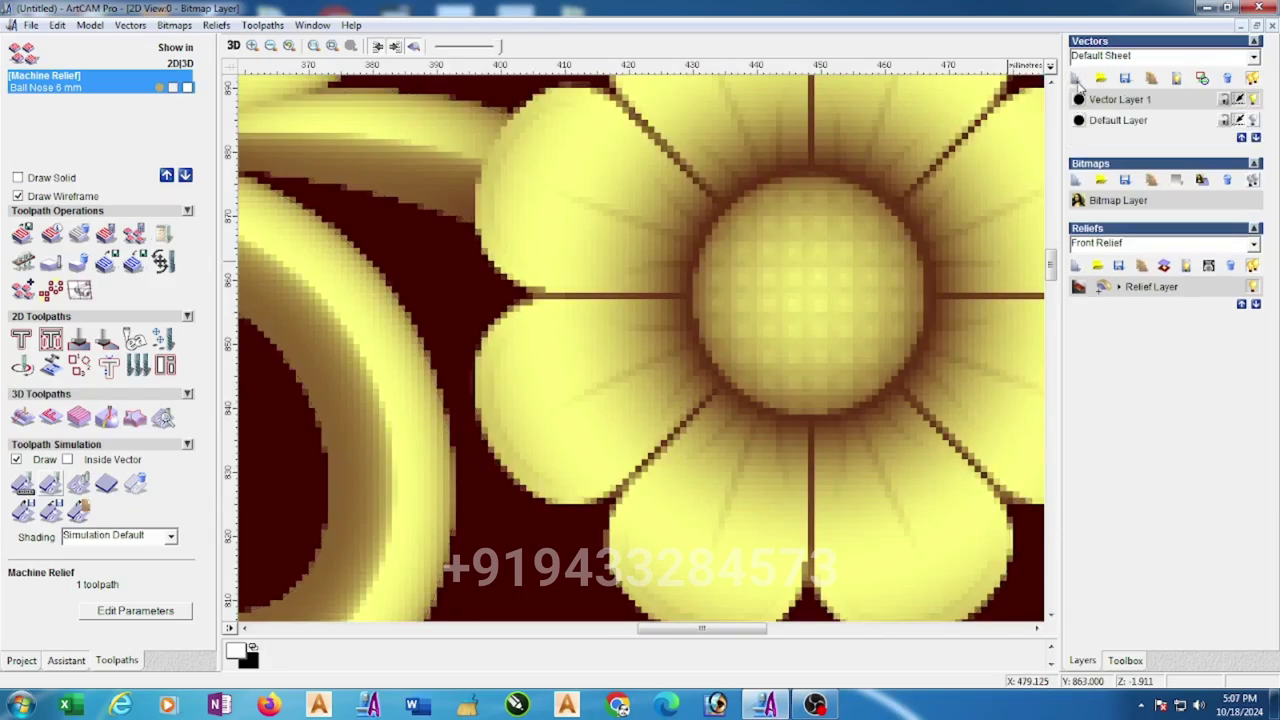
Draw an open straight polyline along the long middle vein groove of the flower's petal just below-left of its centre
{"action": "left_click", "coordinate": [66, 661]}
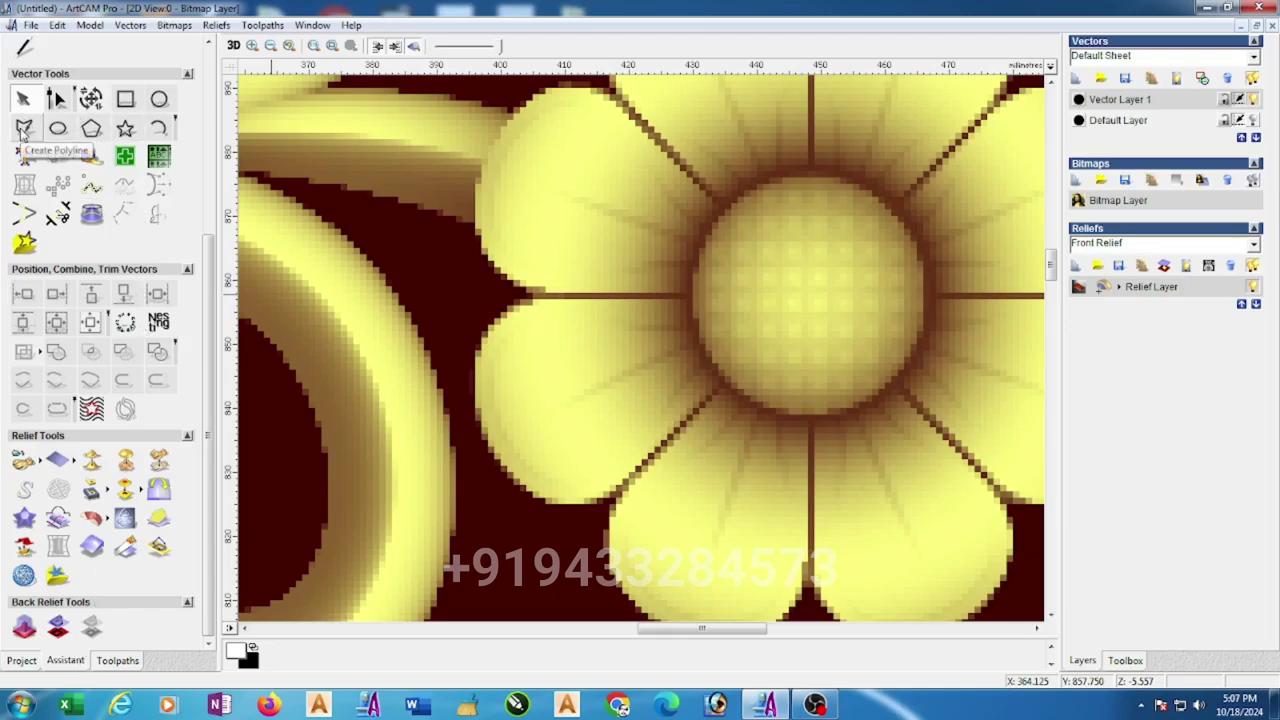
{"action": "left_click", "coordinate": [24, 128]}
{"action": "left_click", "coordinate": [574, 399]}
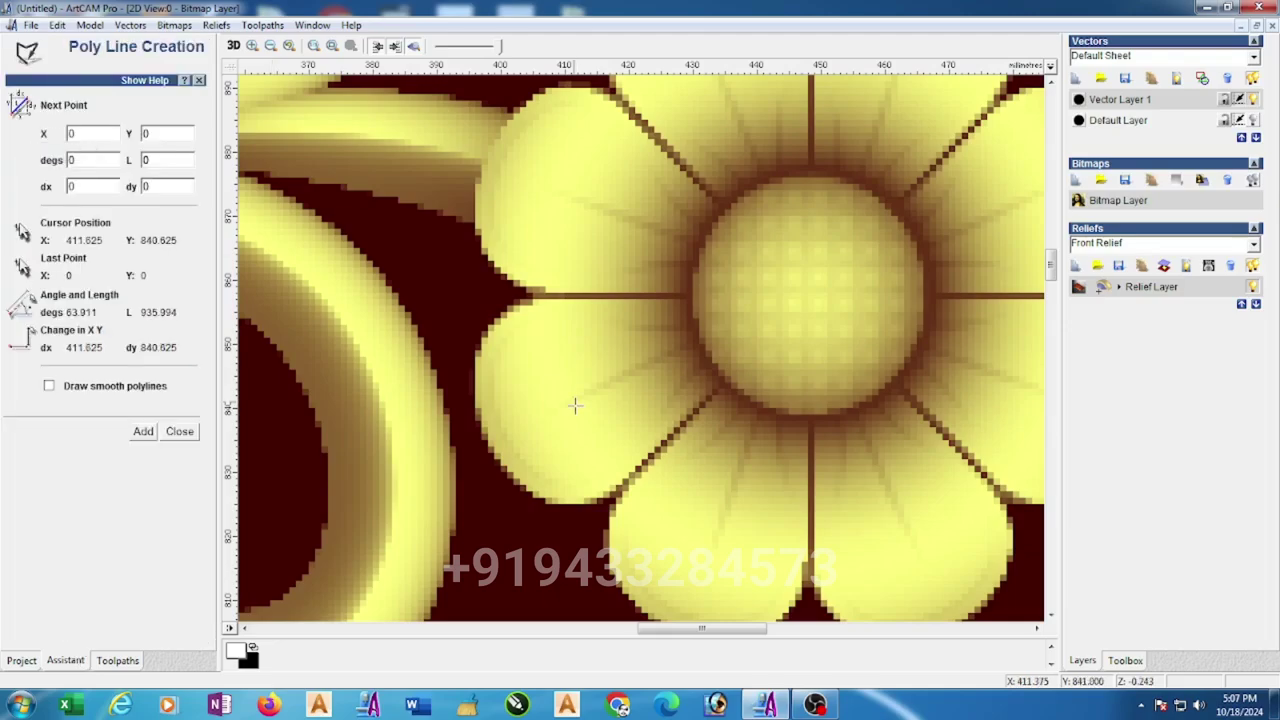
{"action": "left_click", "coordinate": [691, 345]}
{"action": "key", "text": "Escape"}
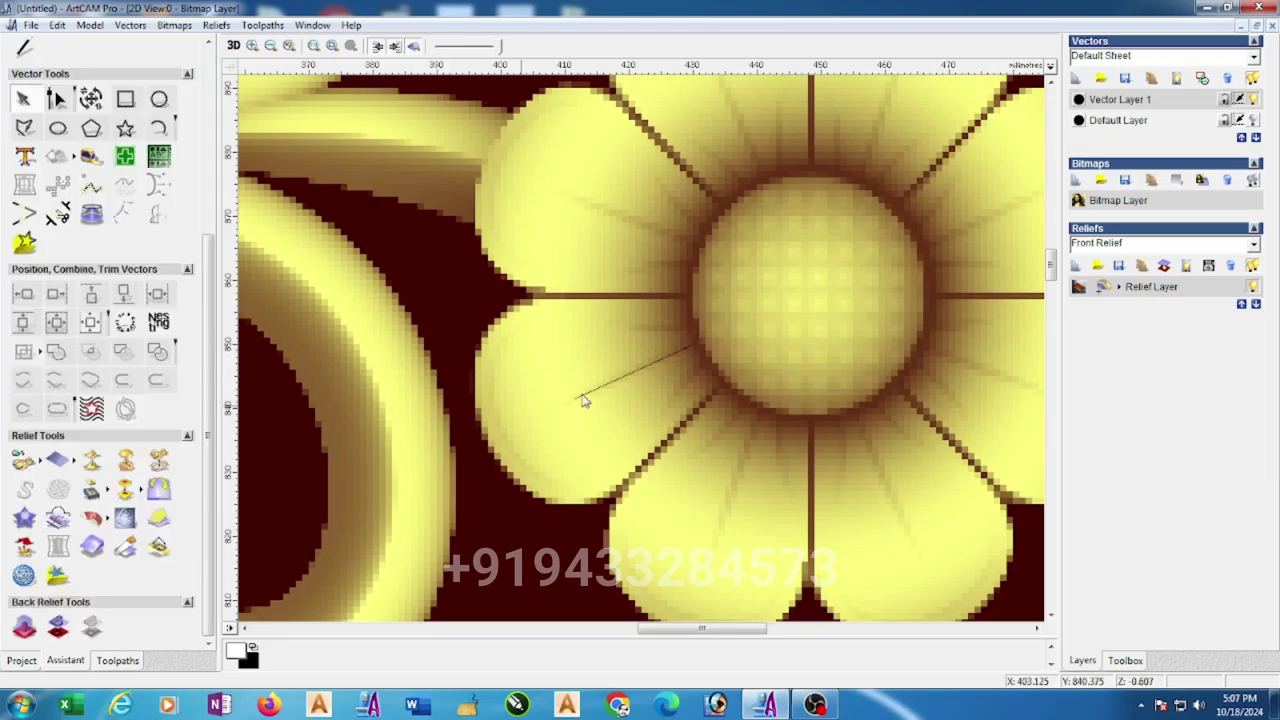
Draw open straight polylines along the same petal's lower and upper vein grooves, and select all three lines together
{"action": "left_click", "coordinate": [24, 128]}
{"action": "left_click", "coordinate": [641, 417]}
{"action": "left_click", "coordinate": [703, 364]}
{"action": "key", "text": "Escape"}
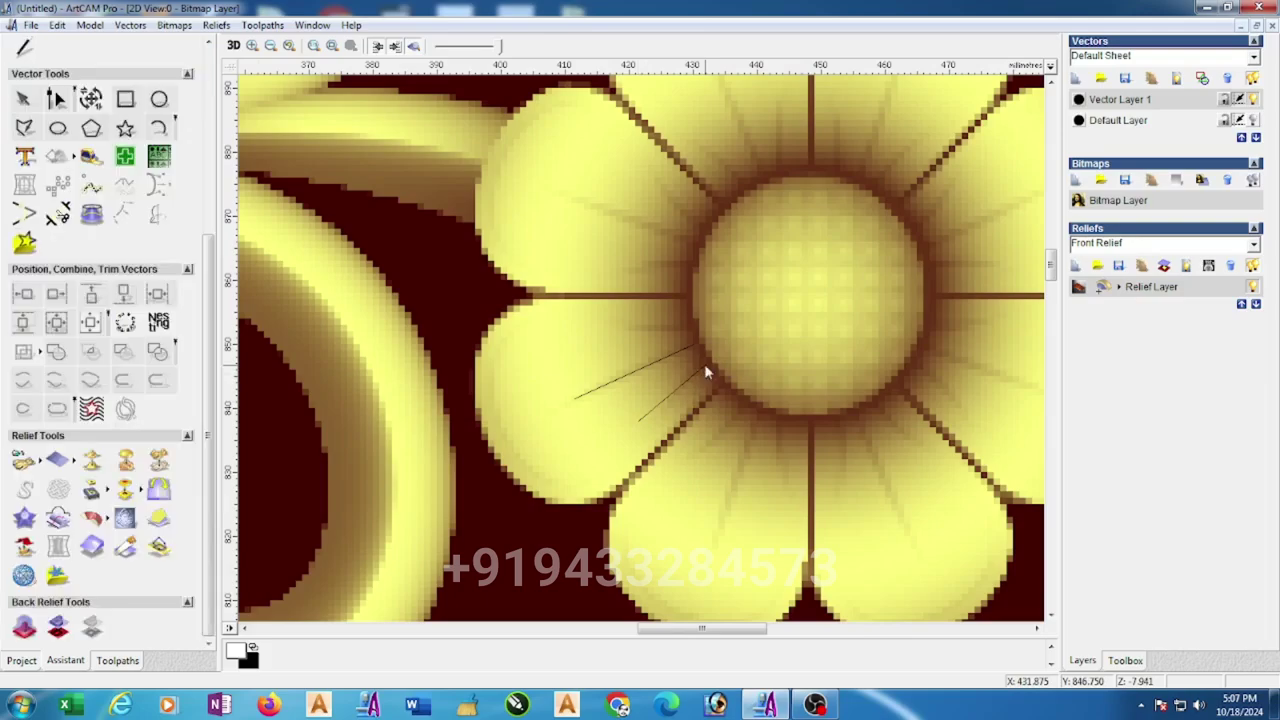
{"action": "left_click", "coordinate": [24, 128]}
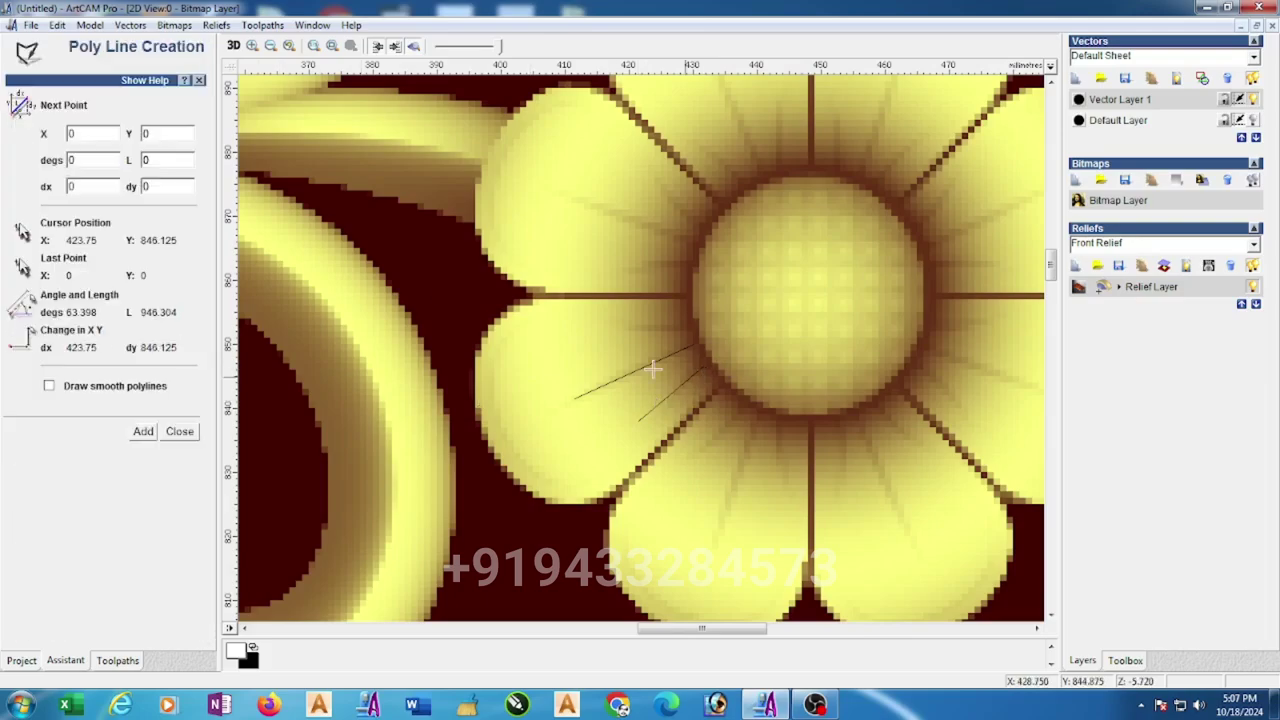
{"action": "left_click", "coordinate": [598, 327]}
{"action": "left_click", "coordinate": [681, 324]}
{"action": "key", "text": "Escape"}
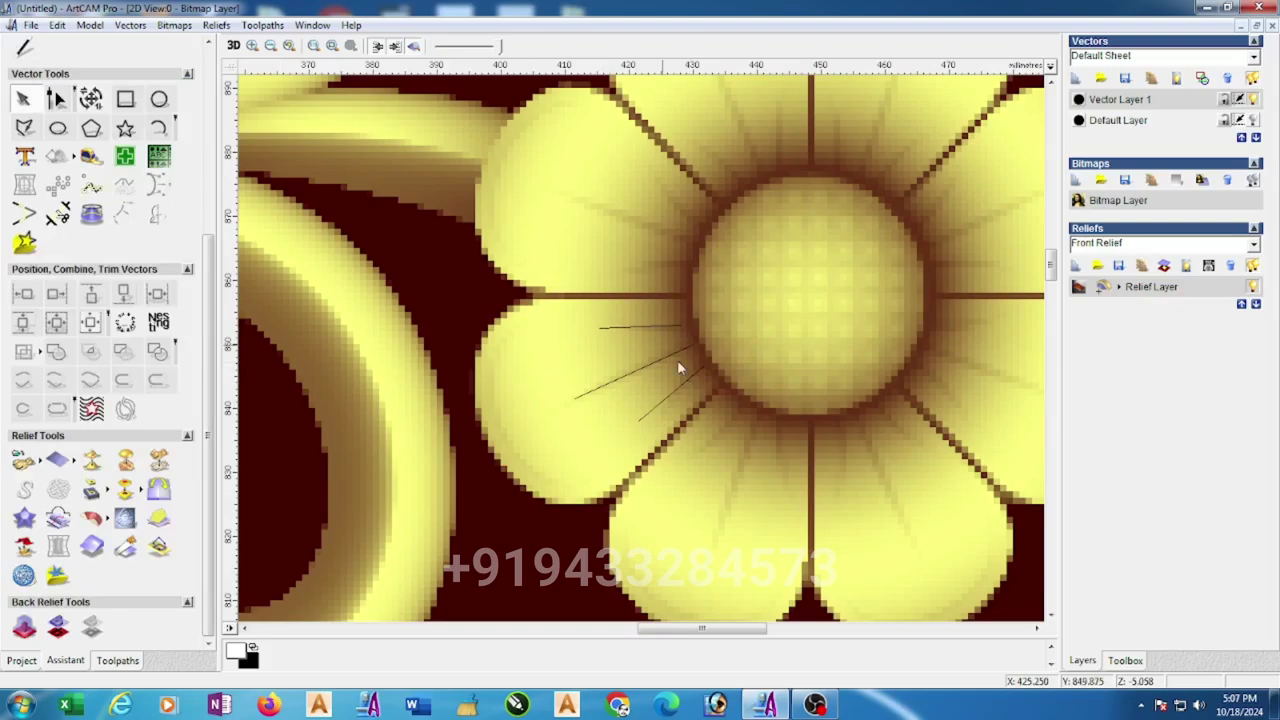
{"action": "mouse_move", "coordinate": [546, 296]}
{"action": "left_mouse_down"}
{"action": "mouse_move", "coordinate": [714, 457]}
{"action": "mouse_move", "coordinate": [793, 500]}
{"action": "left_mouse_up"}
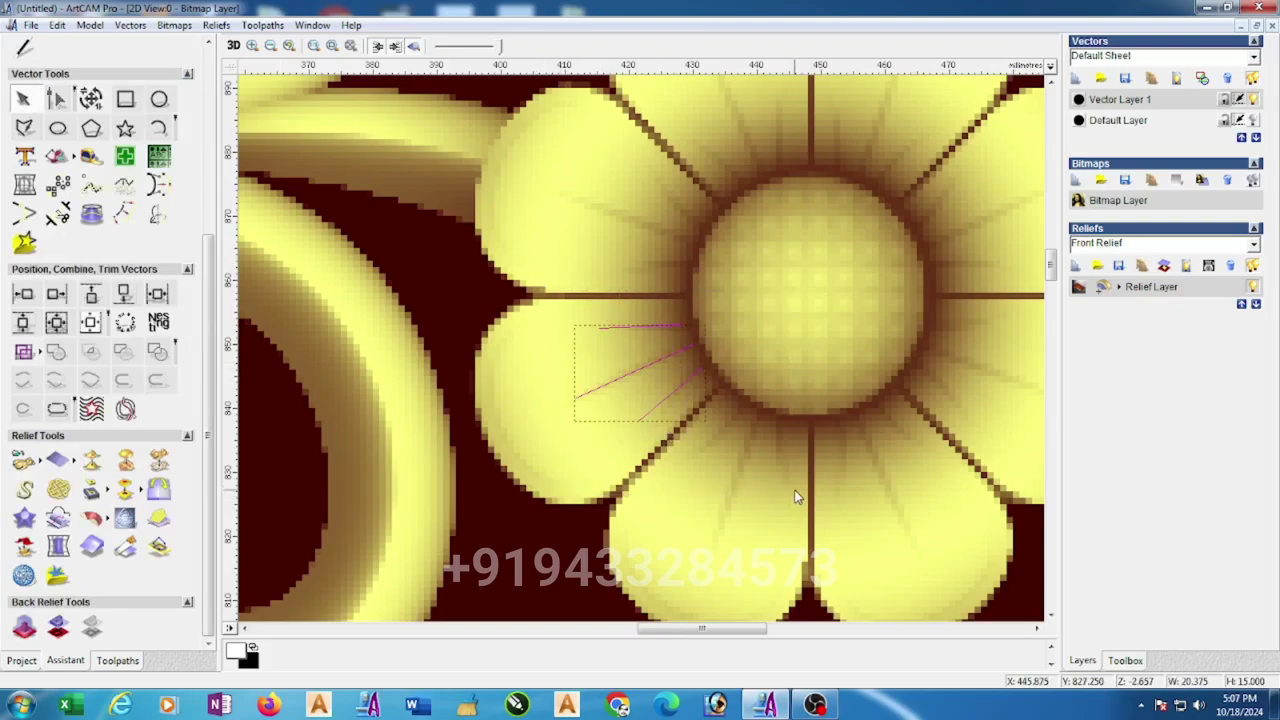
Draw an open four-point polyline about 26 mm tall along the left lobe's vein groove on the leaf below the large grape bunch
{"action": "scroll", "coordinate": [791, 474], "scroll_direction": "down", "scroll_amount": 3}
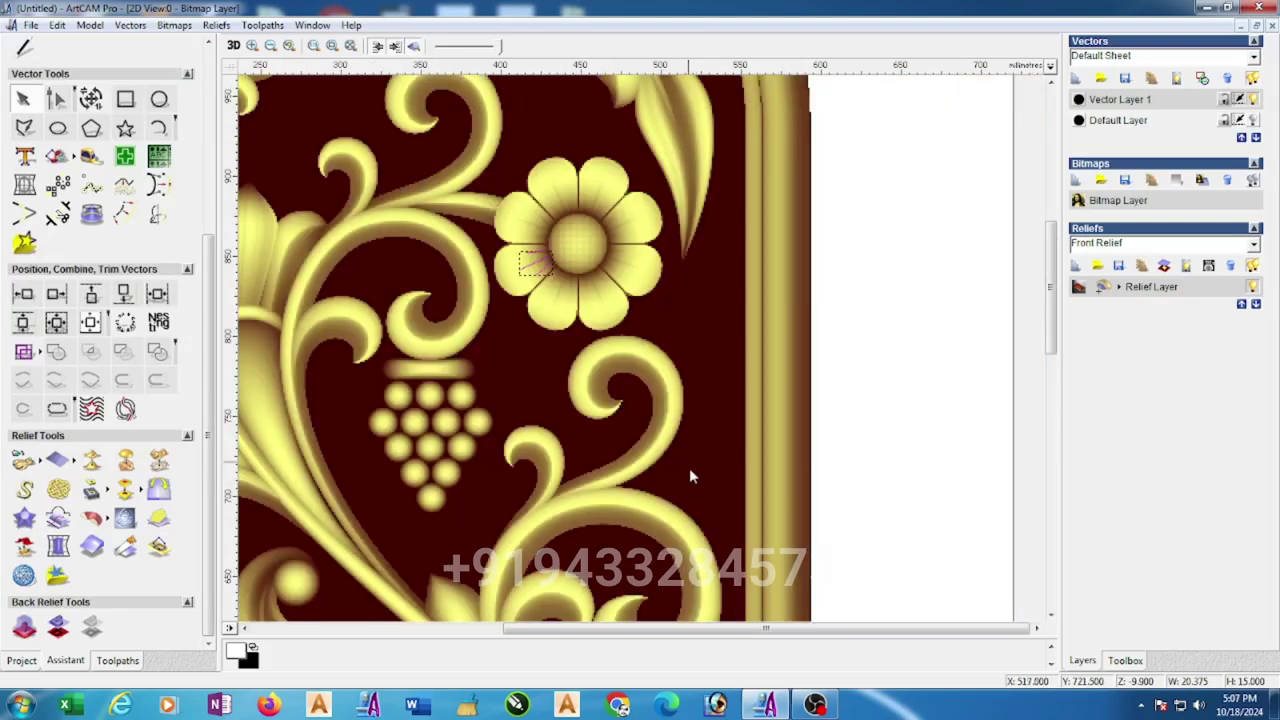
{"action": "scroll", "coordinate": [689, 468], "scroll_direction": "down", "scroll_amount": 1}
{"action": "scroll", "coordinate": [700, 515], "scroll_direction": "up", "scroll_amount": 2}
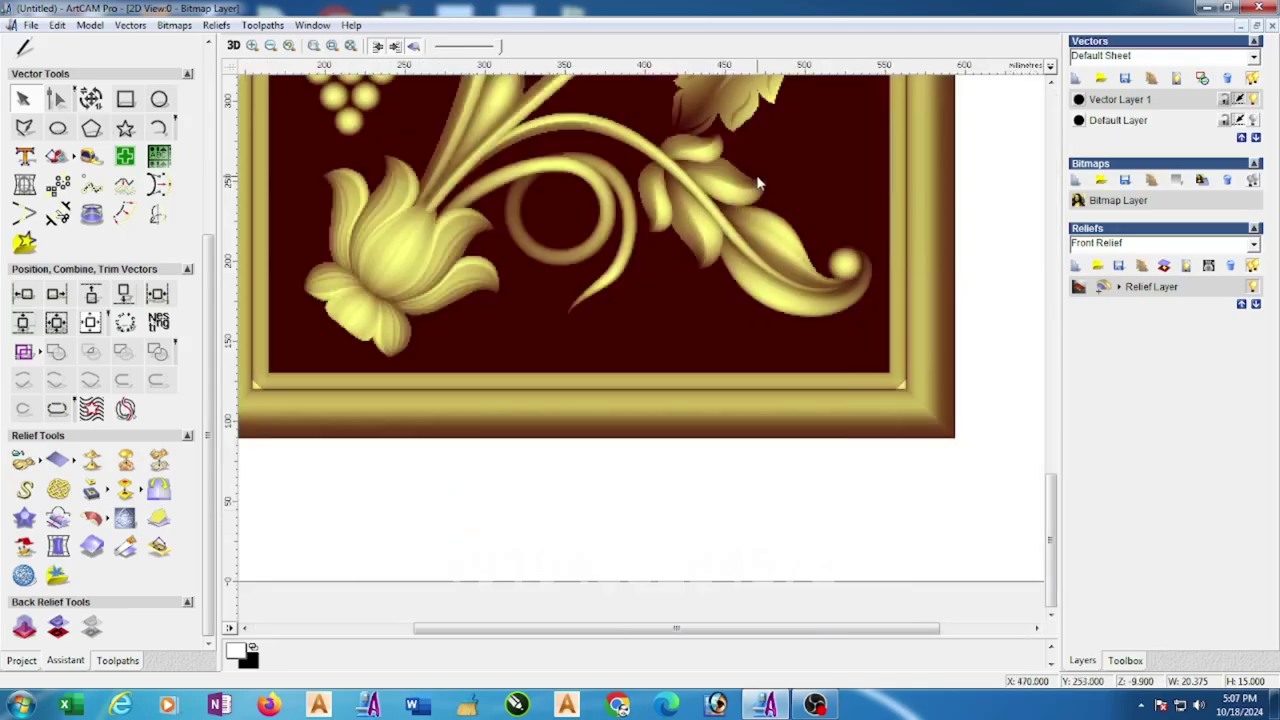
{"action": "scroll", "coordinate": [760, 175], "scroll_direction": "up", "scroll_amount": 3}
{"action": "scroll", "coordinate": [590, 290], "scroll_direction": "down", "scroll_amount": 1}
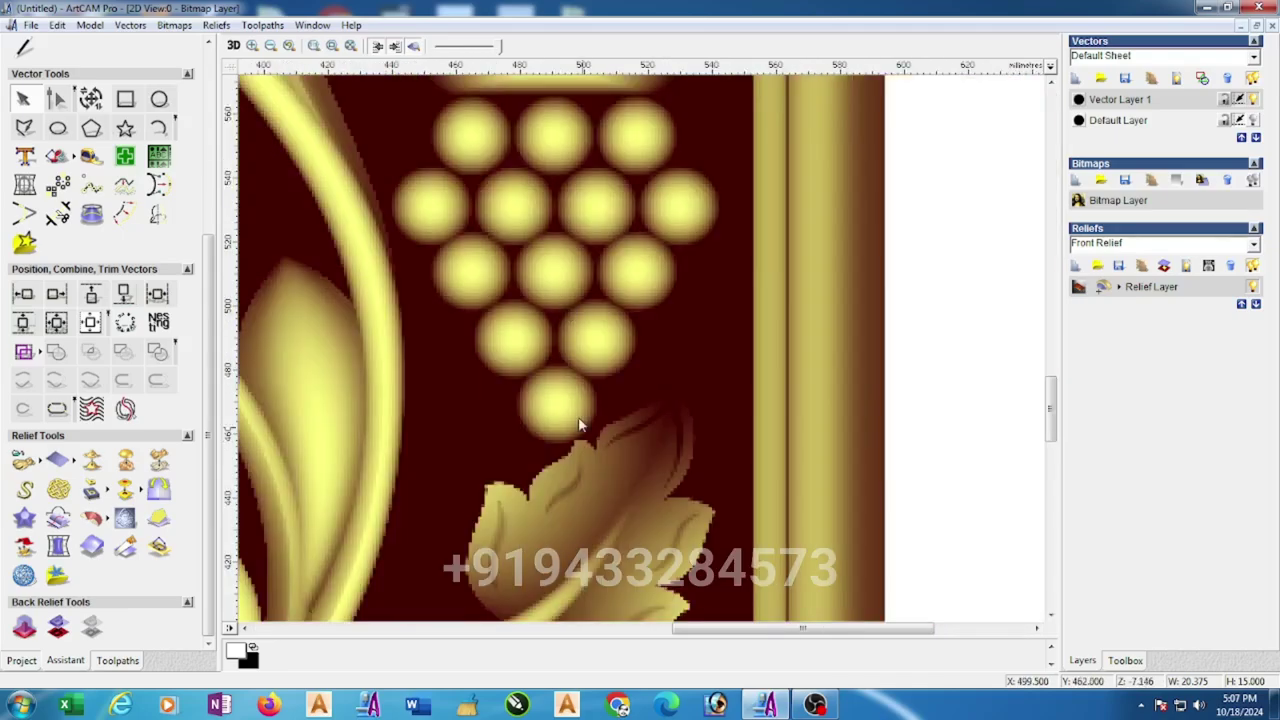
{"action": "scroll", "coordinate": [524, 533], "scroll_direction": "up", "scroll_amount": 1}
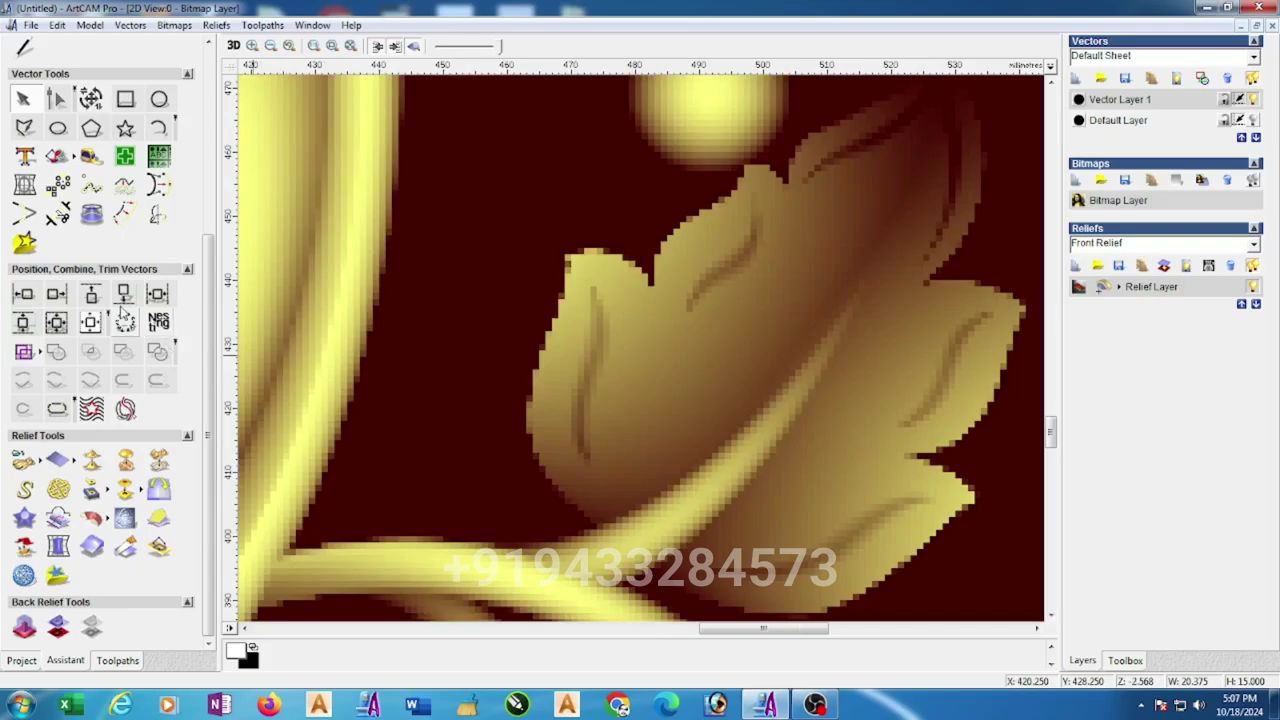
{"action": "left_click", "coordinate": [25, 128]}
{"action": "left_click", "coordinate": [587, 456]}
{"action": "left_click", "coordinate": [576, 411]}
{"action": "left_click", "coordinate": [597, 328]}
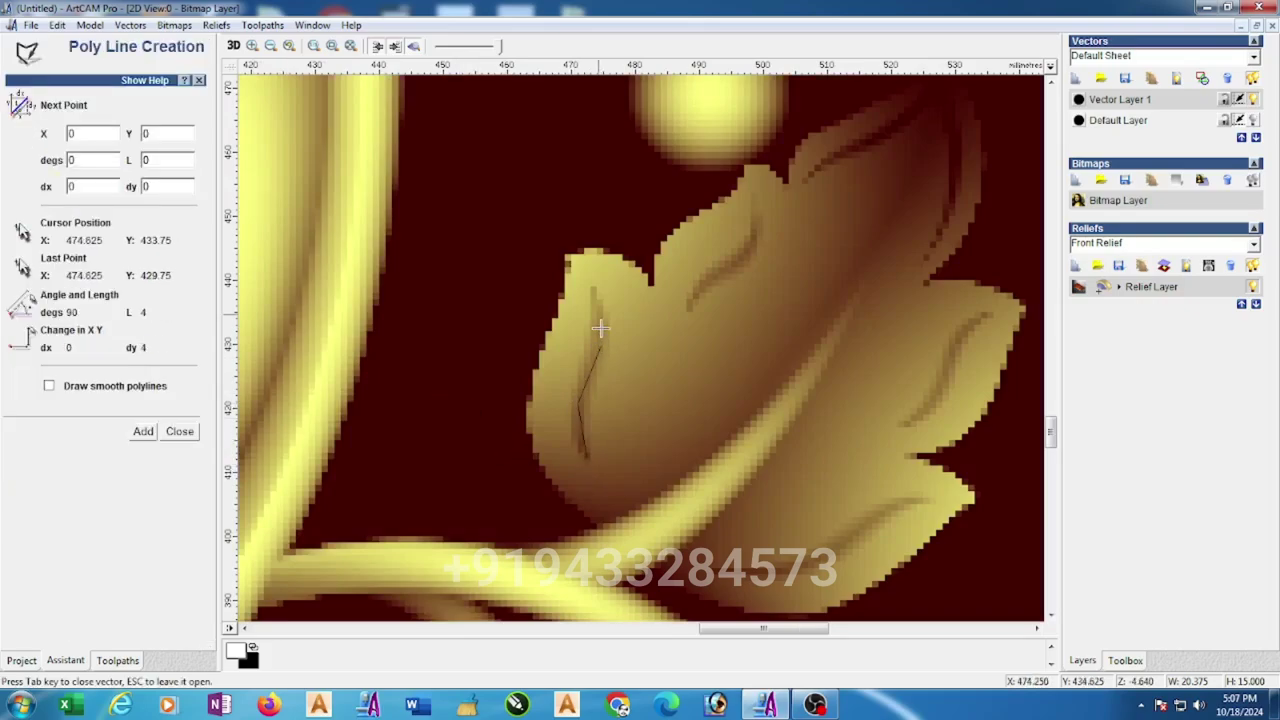
{"action": "key", "text": "Escape"}
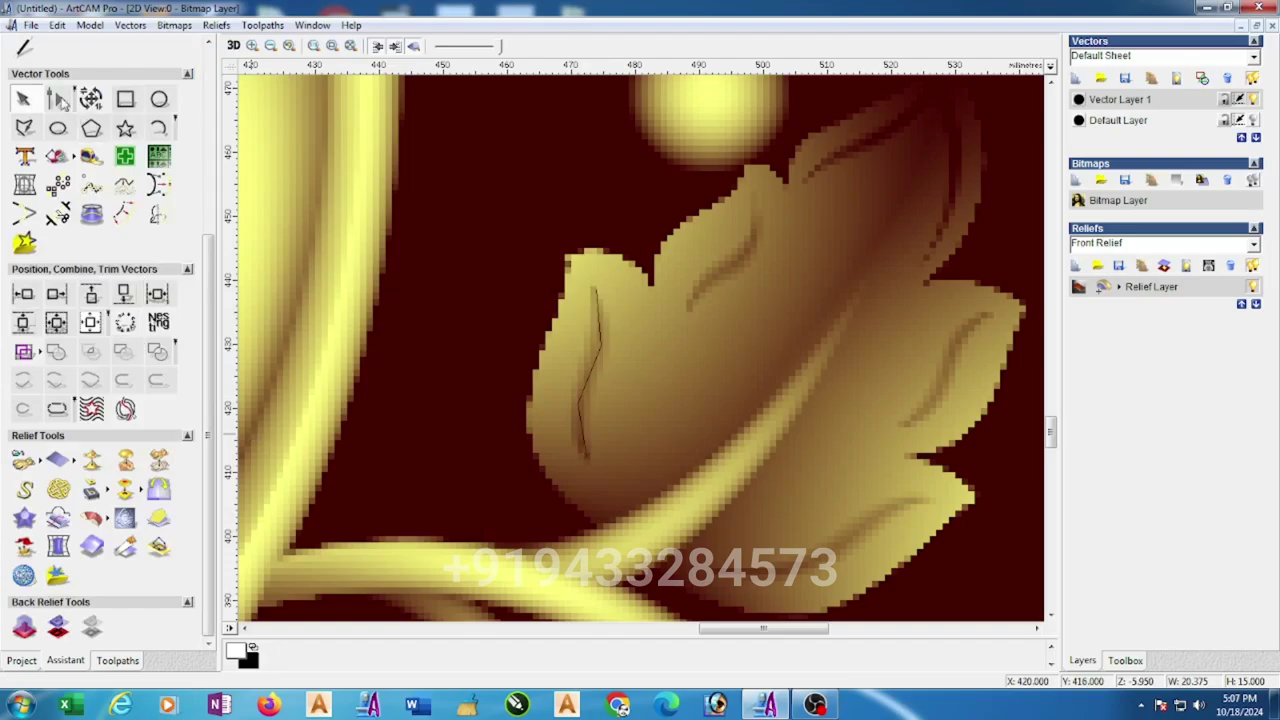
Node-edit the leaf's vein polyline to smooth it into a curve following the groove, and return to vector selection
{"action": "left_click", "coordinate": [601, 340]}
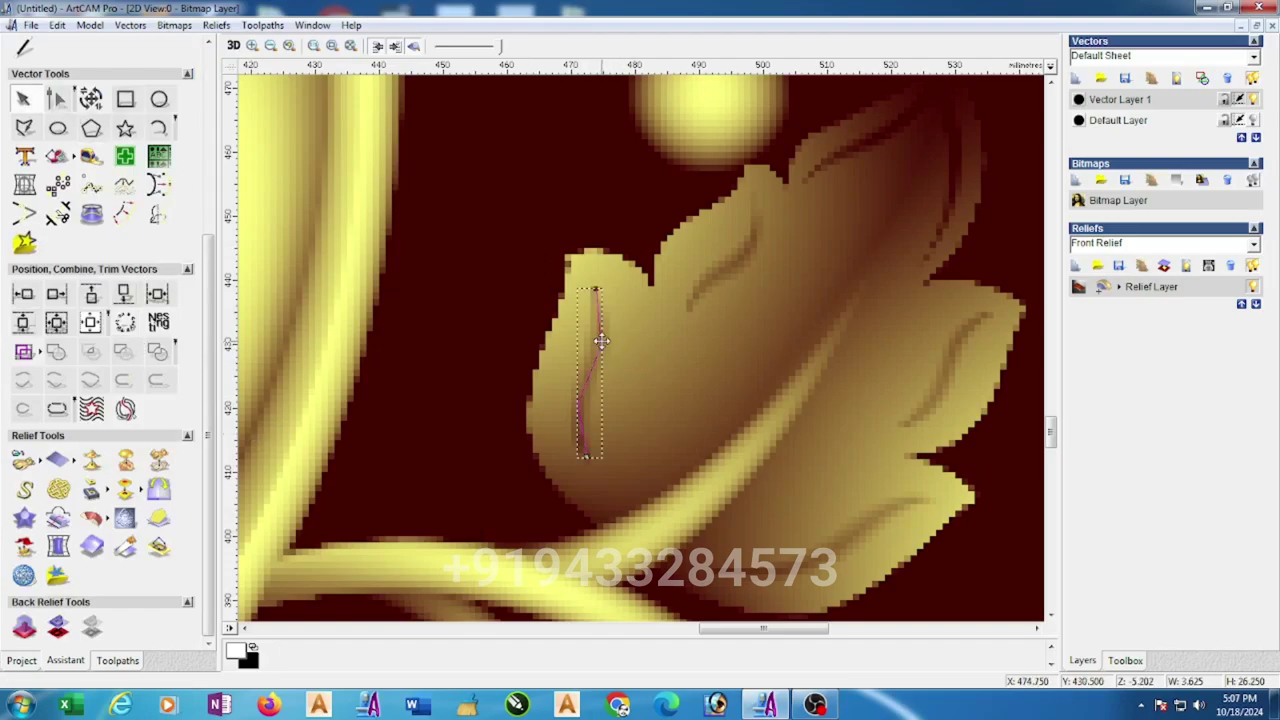
{"action": "left_click", "coordinate": [55, 97]}
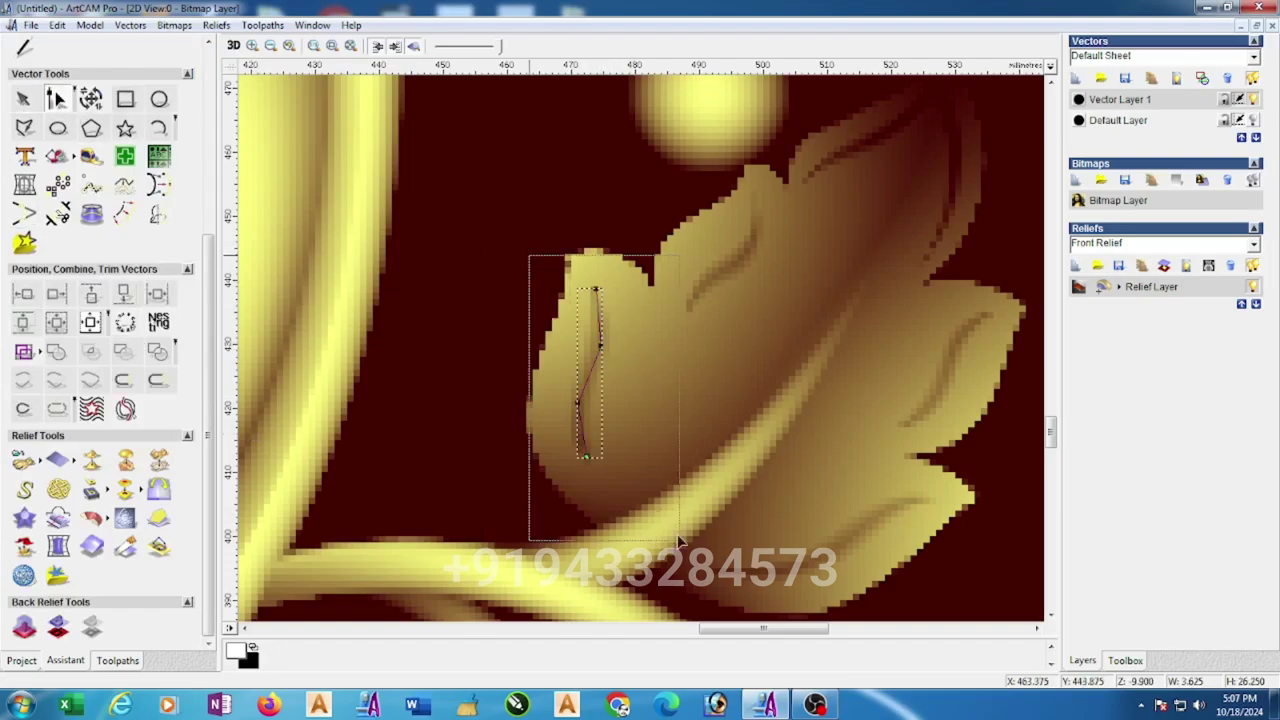
{"action": "left_click", "coordinate": [688, 404]}
{"action": "scroll", "coordinate": [689, 406], "scroll_direction": "down", "scroll_amount": 5}
{"action": "scroll", "coordinate": [716, 284], "scroll_direction": "up", "scroll_amount": 3}
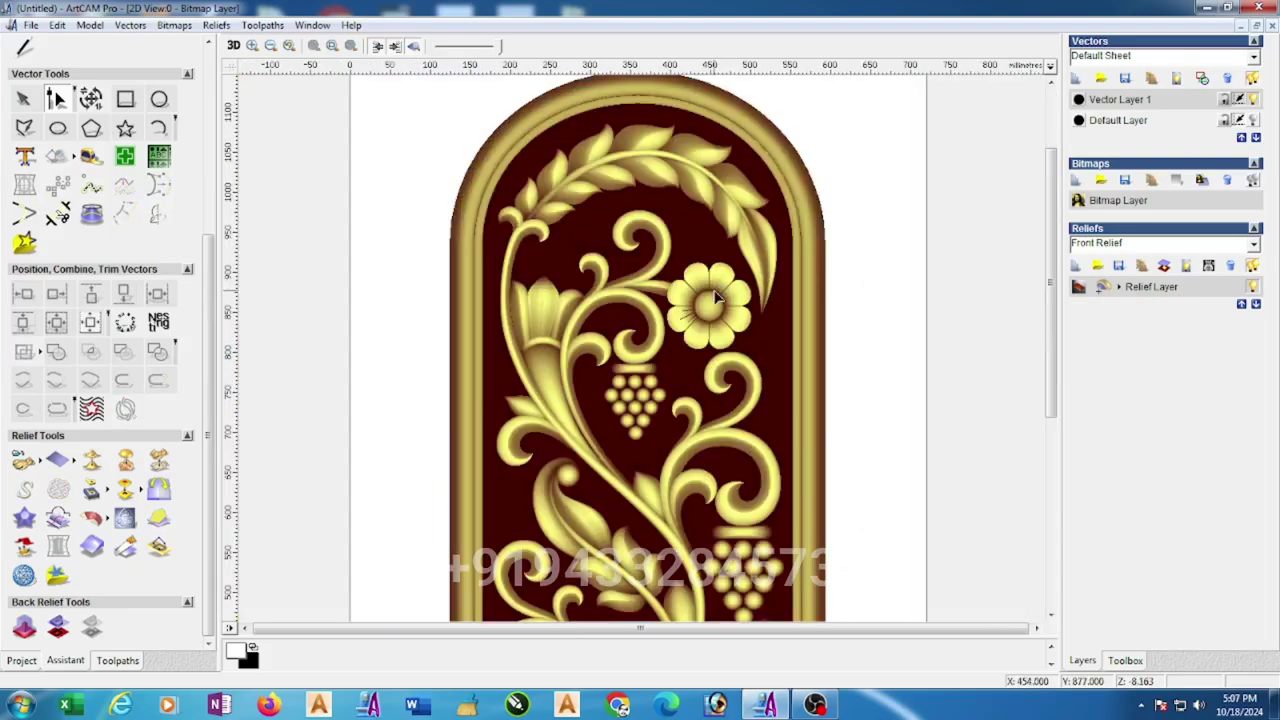
{"action": "left_click", "coordinate": [22, 98]}
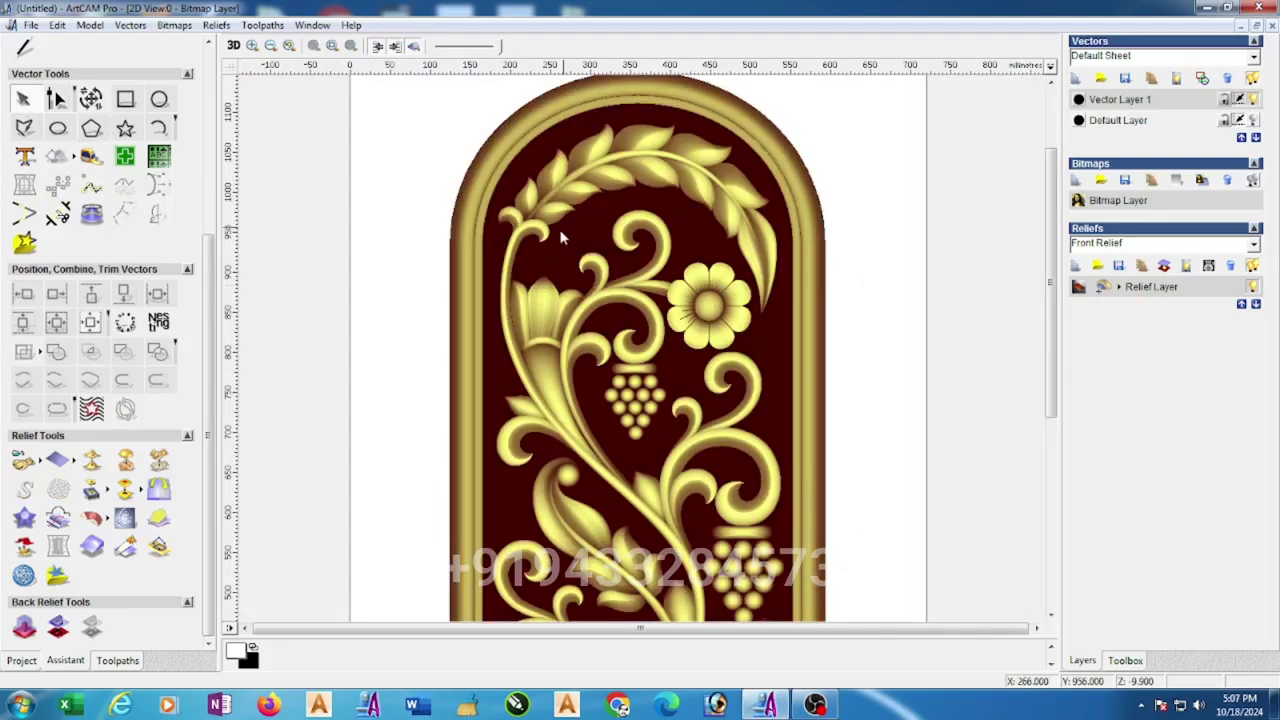
Select all the petal and leaf vein polylines and set up Feature Machining as a centre line feature with a 1.5 mm depth
{"action": "scroll", "coordinate": [676, 490], "scroll_direction": "down", "scroll_amount": 3}
{"action": "scroll", "coordinate": [690, 484], "scroll_direction": "up", "scroll_amount": 3}
{"action": "scroll", "coordinate": [668, 393], "scroll_direction": "down", "scroll_amount": 6}
{"action": "scroll", "coordinate": [666, 393], "scroll_direction": "up", "scroll_amount": 5}
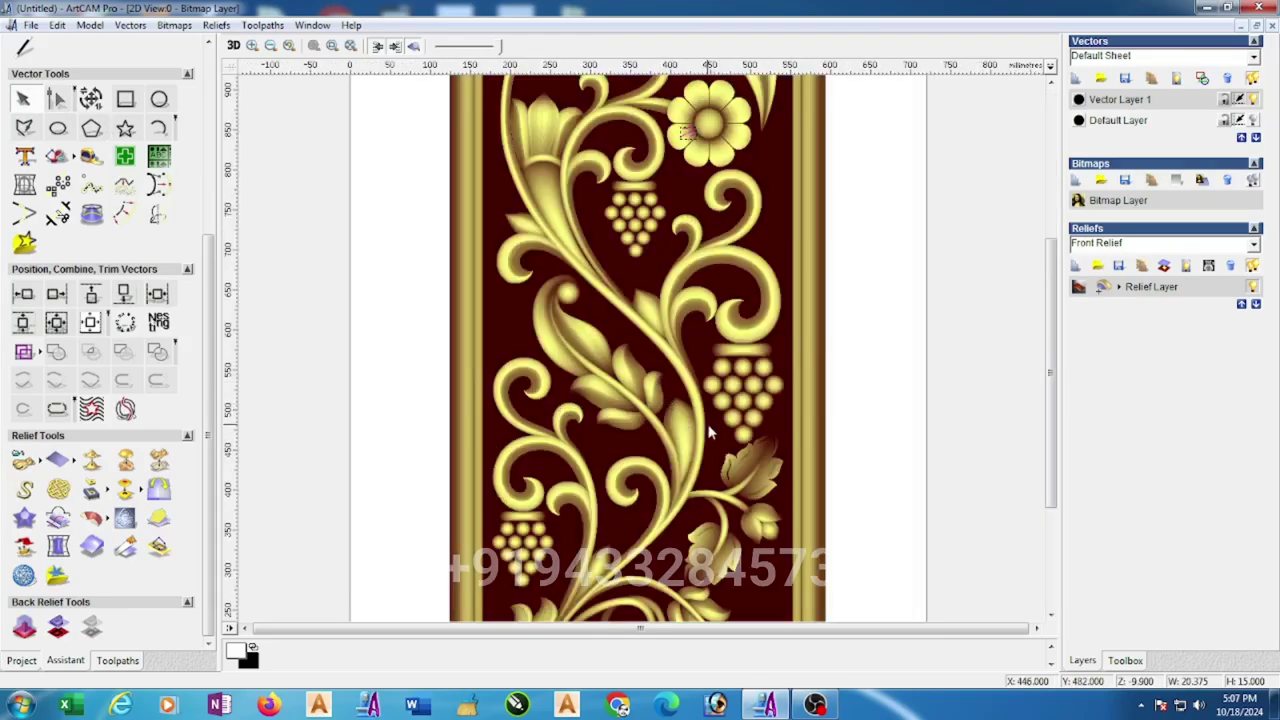
{"action": "left_click", "coordinate": [117, 661]}
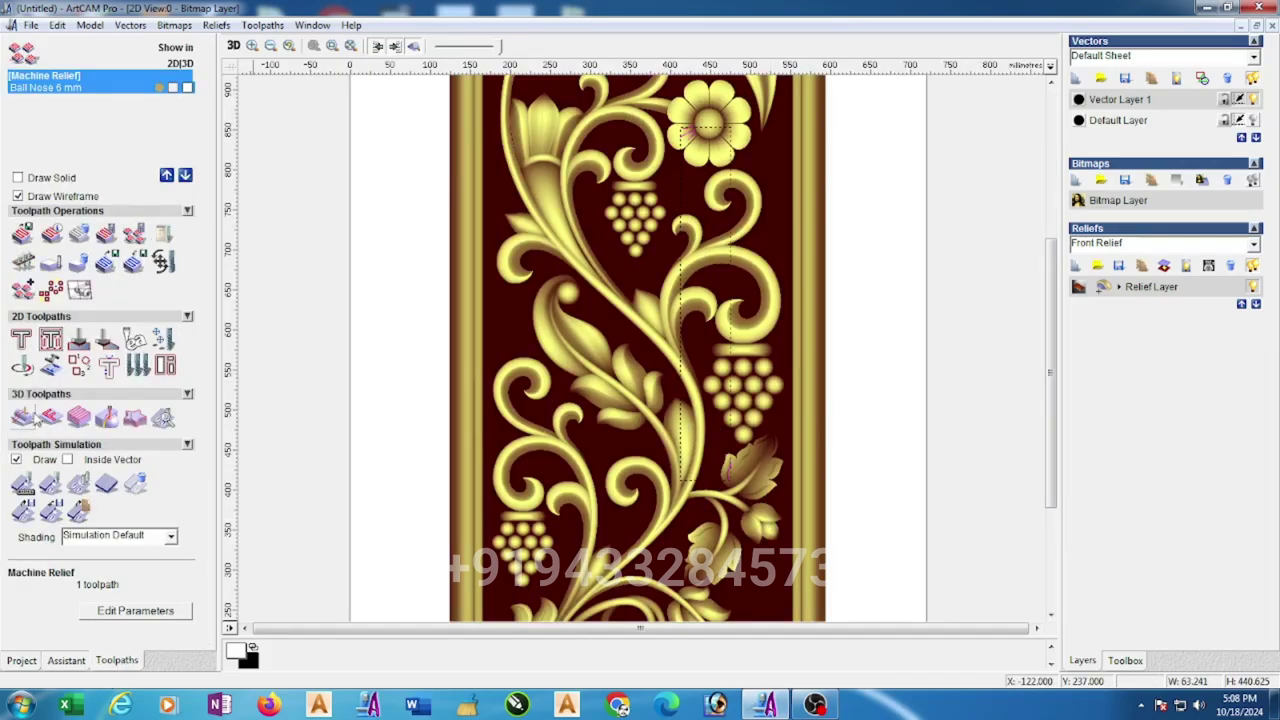
{"action": "left_click", "coordinate": [51, 418]}
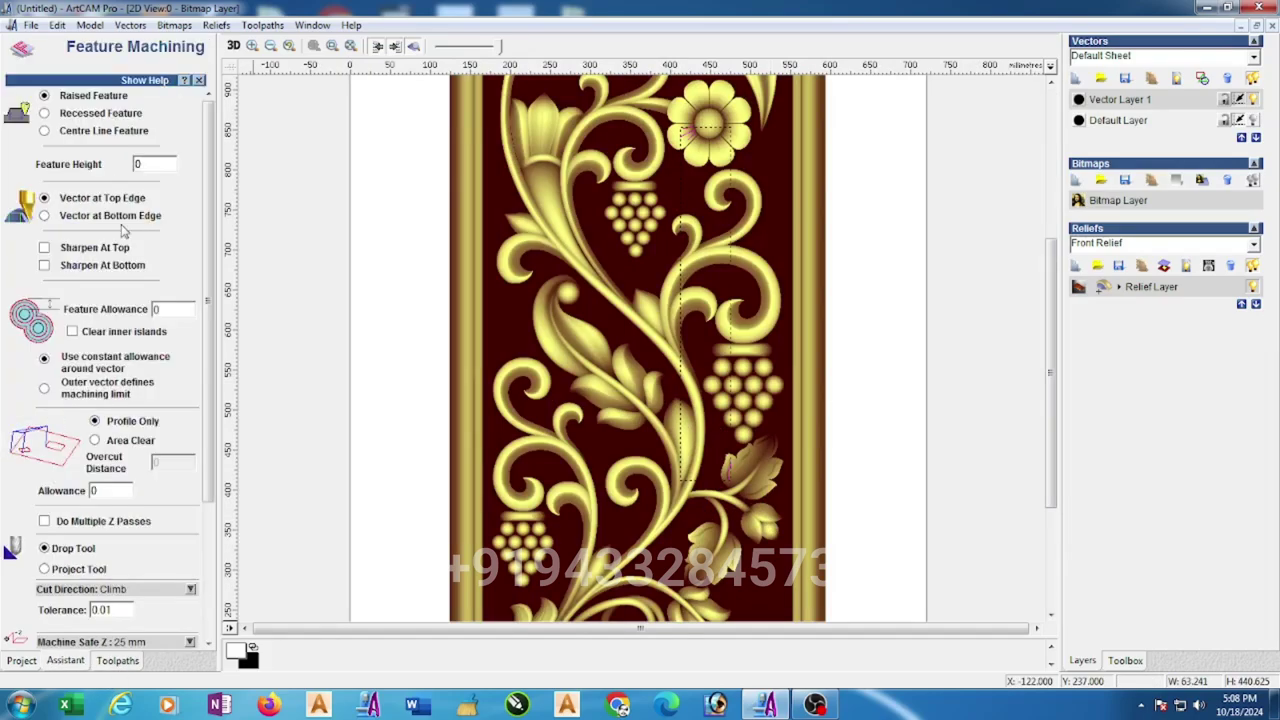
{"action": "left_click", "coordinate": [44, 131]}
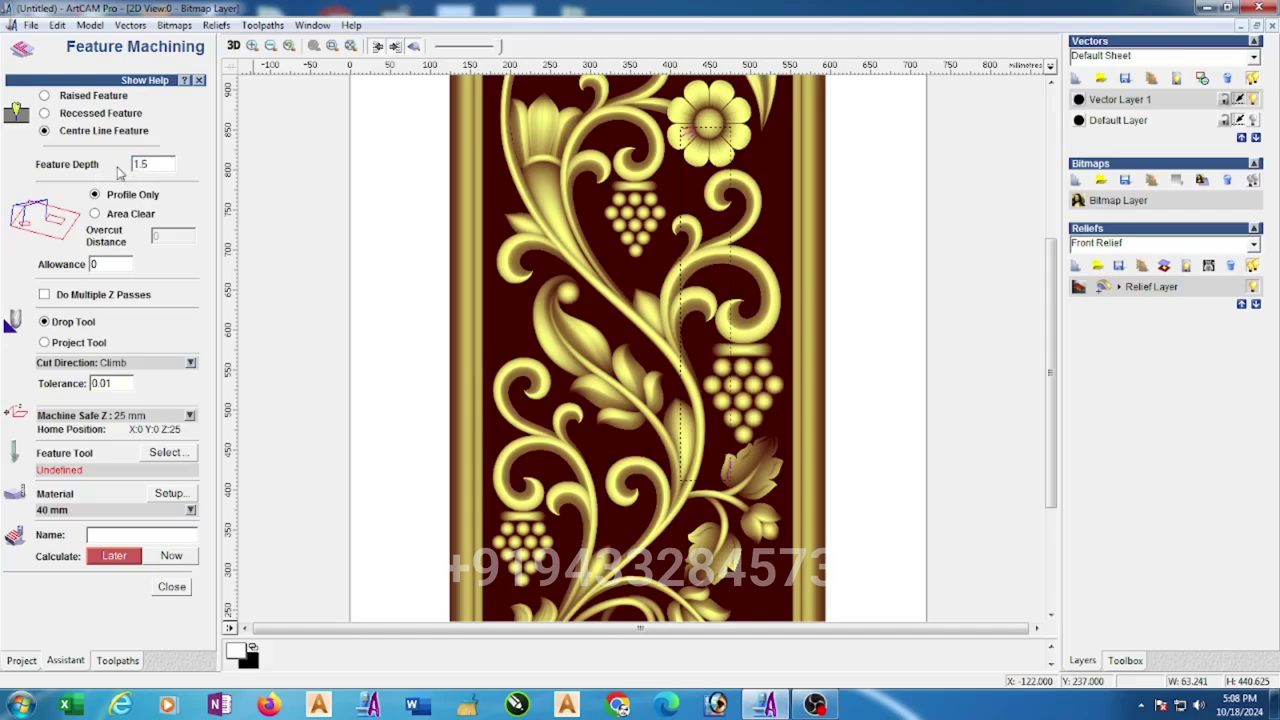
Choose End Mill 1 mm from the tool database as the feature tool, setting its stepdown to 1.5 mm
{"action": "left_click", "coordinate": [166, 453]}
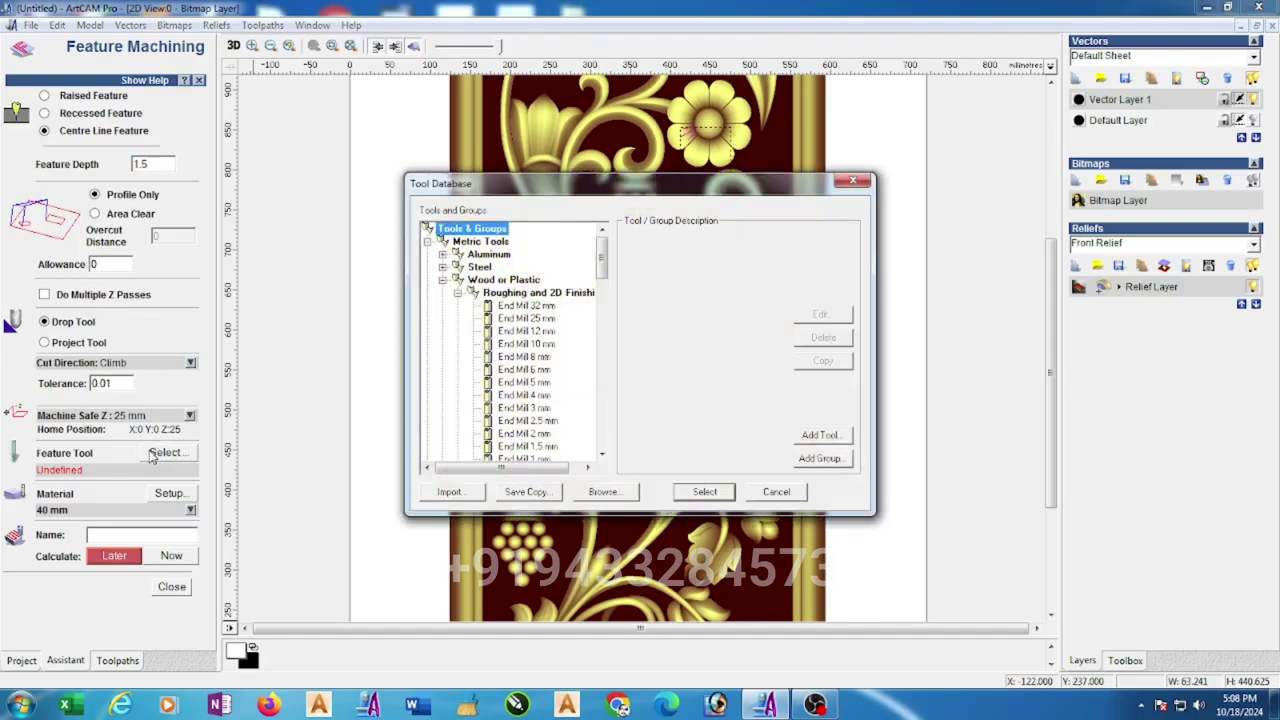
{"action": "scroll", "coordinate": [604, 268], "scroll_direction": "down", "scroll_amount": 3}
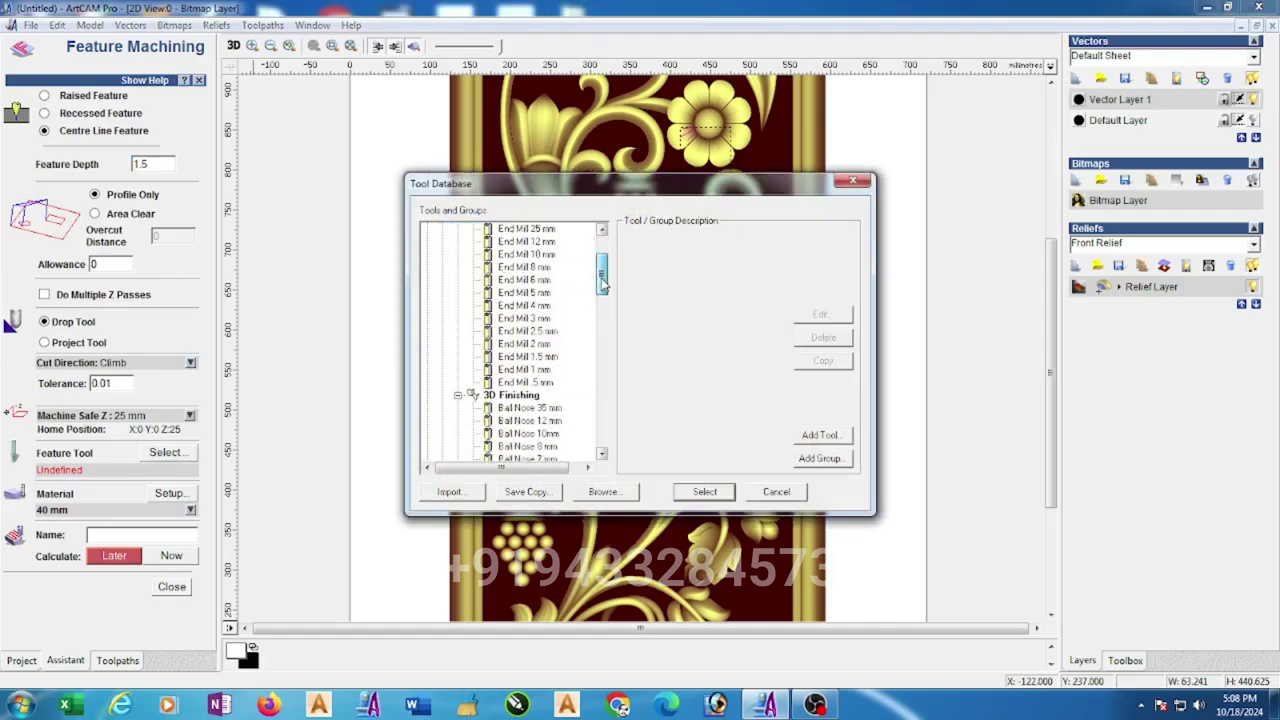
{"action": "left_click", "coordinate": [549, 372]}
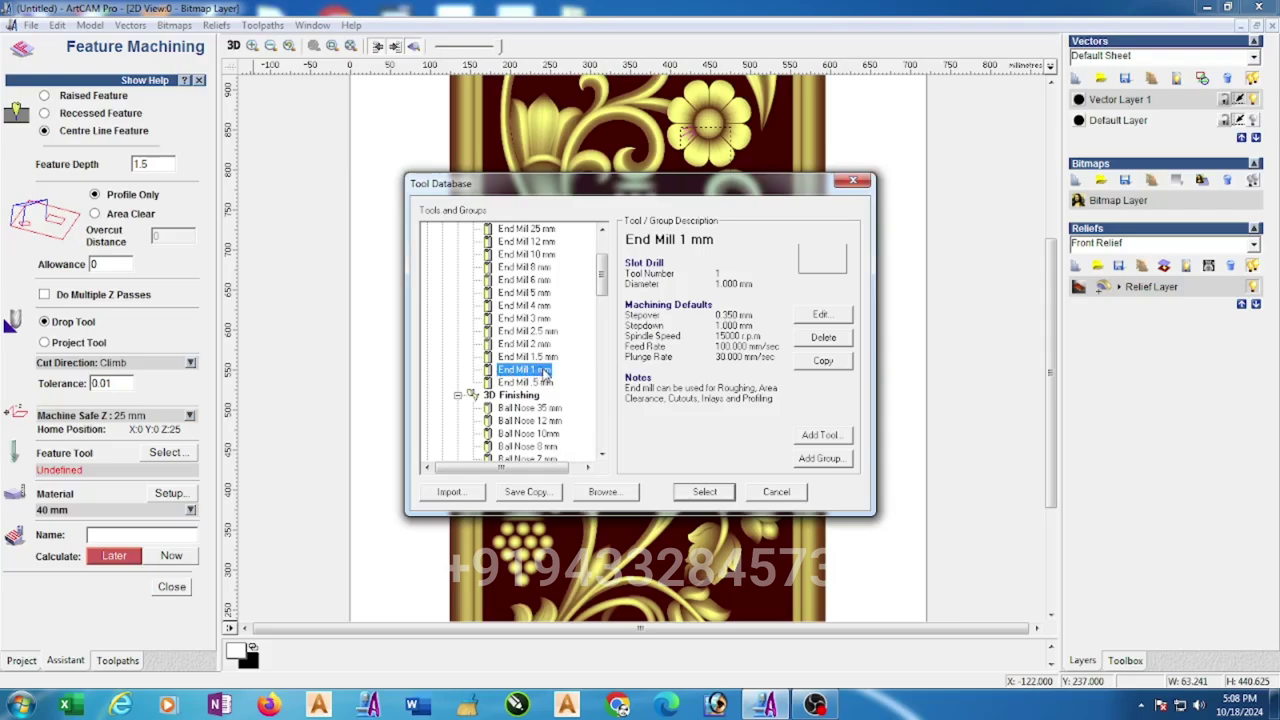
{"action": "left_click", "coordinate": [530, 382]}
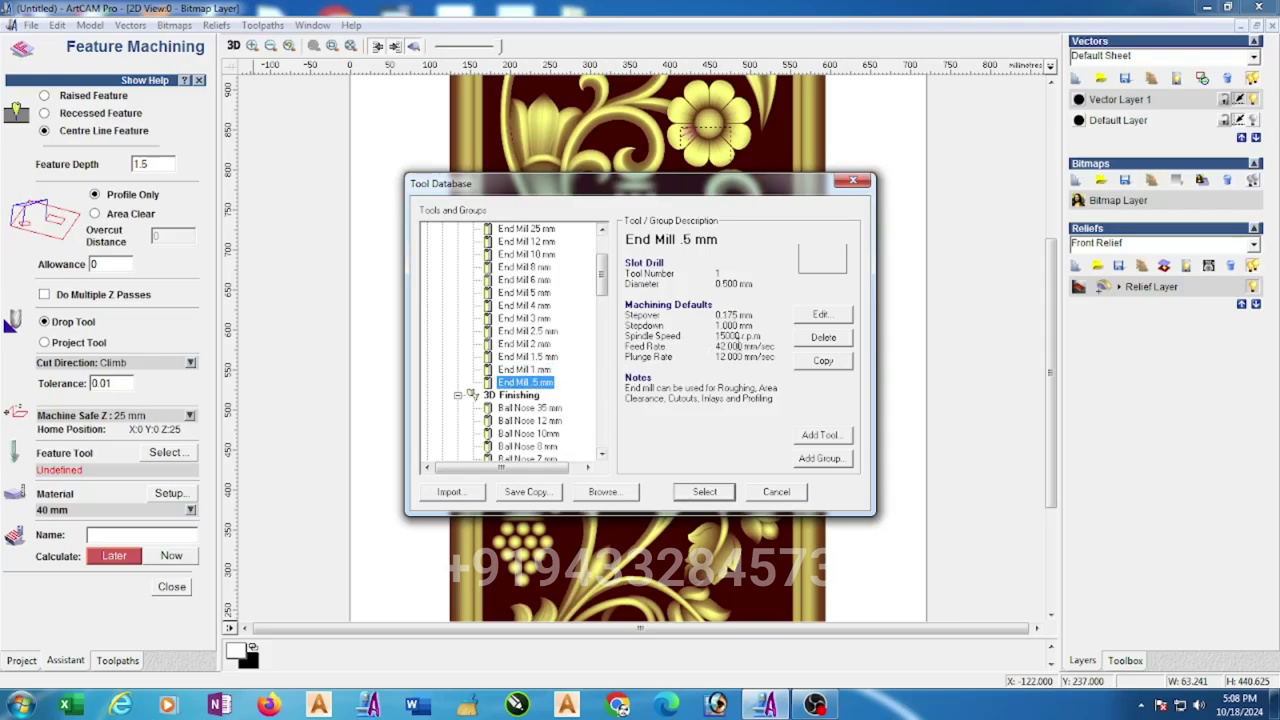
{"action": "left_click", "coordinate": [525, 369]}
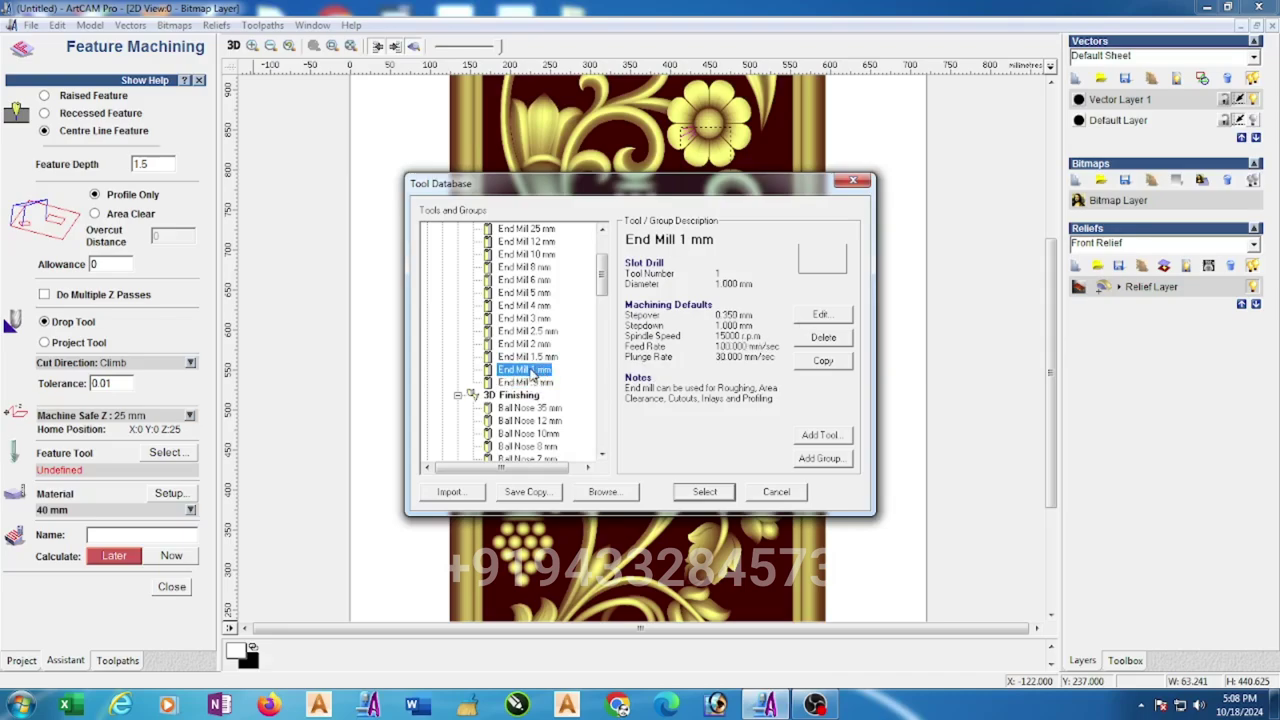
{"action": "left_click", "coordinate": [820, 314]}
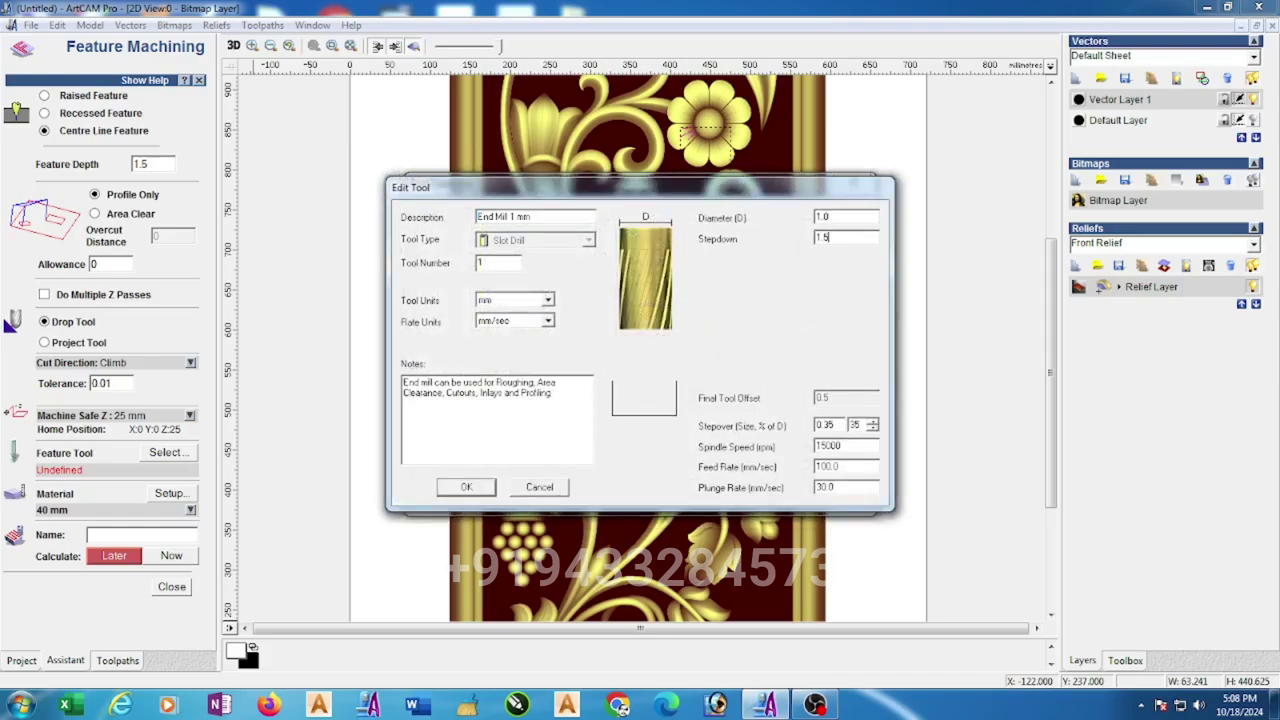
{"action": "left_click", "coordinate": [467, 488]}
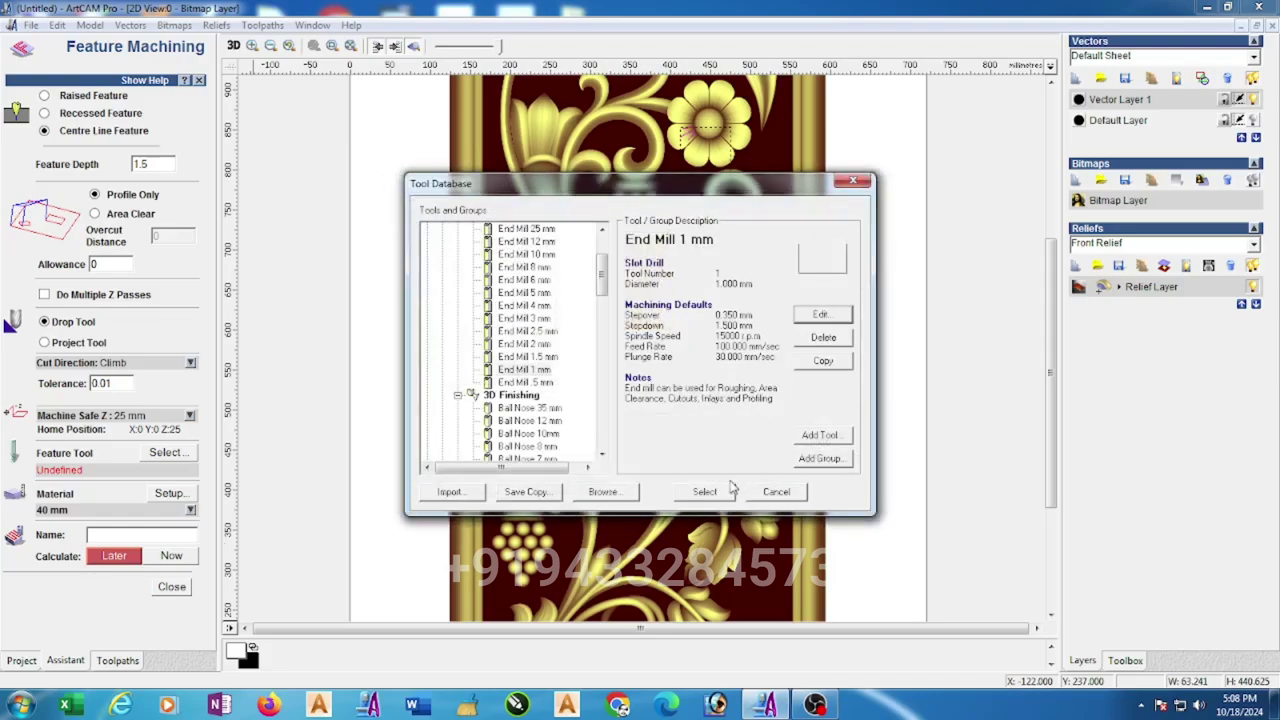
{"action": "left_click", "coordinate": [705, 491]}
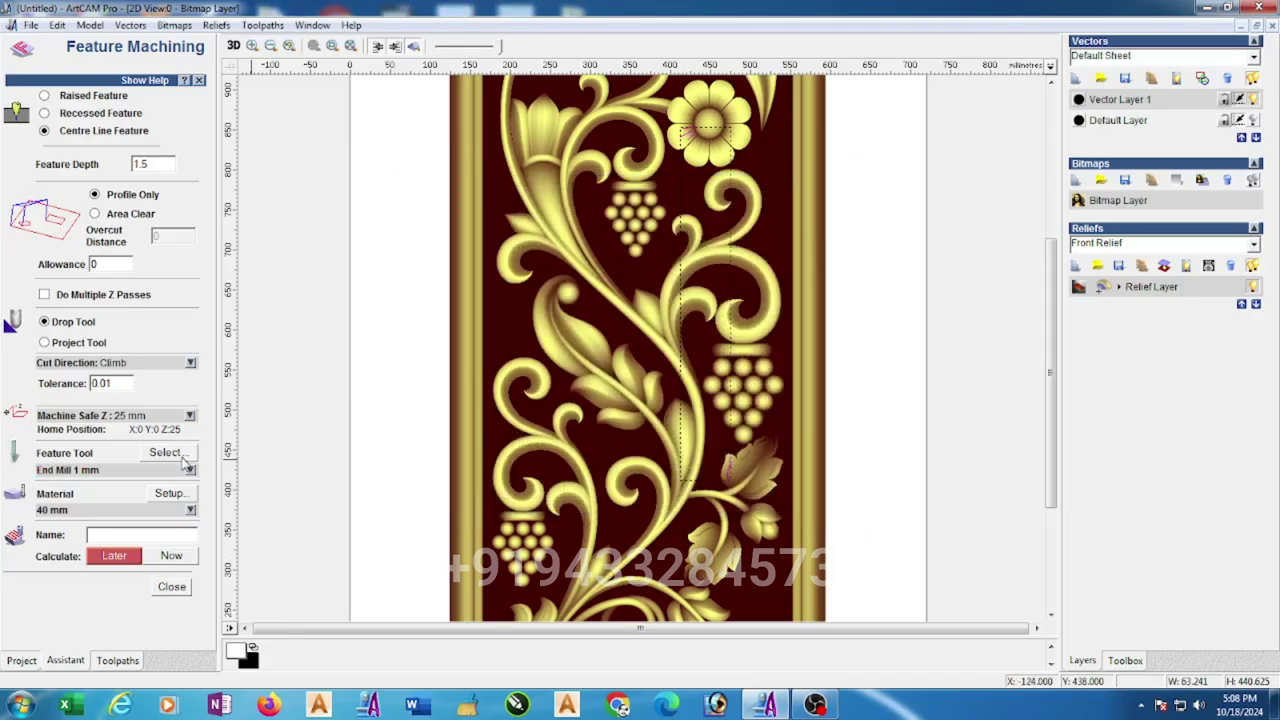
Accept the 40 mm material setup, calculate the Feature Machine toolpath, and close Feature Machining
{"action": "left_click", "coordinate": [184, 496]}
{"action": "left_click", "coordinate": [596, 444]}
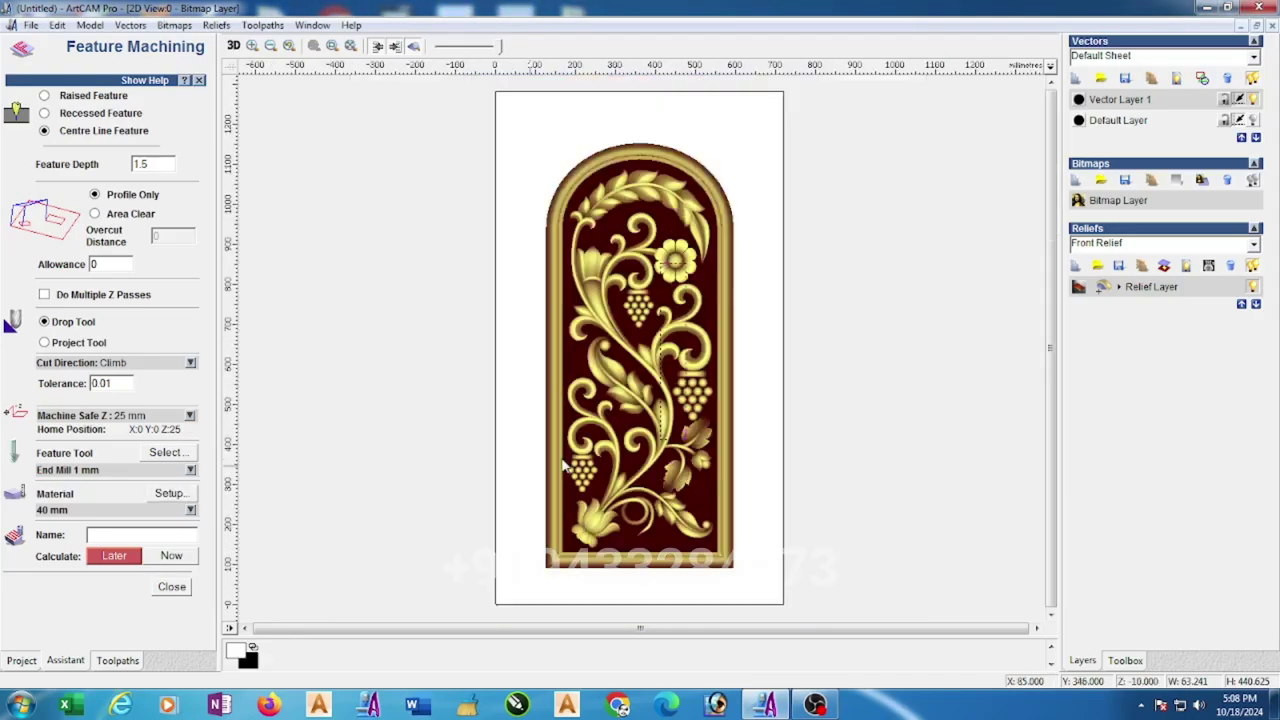
{"action": "left_click", "coordinate": [171, 556]}
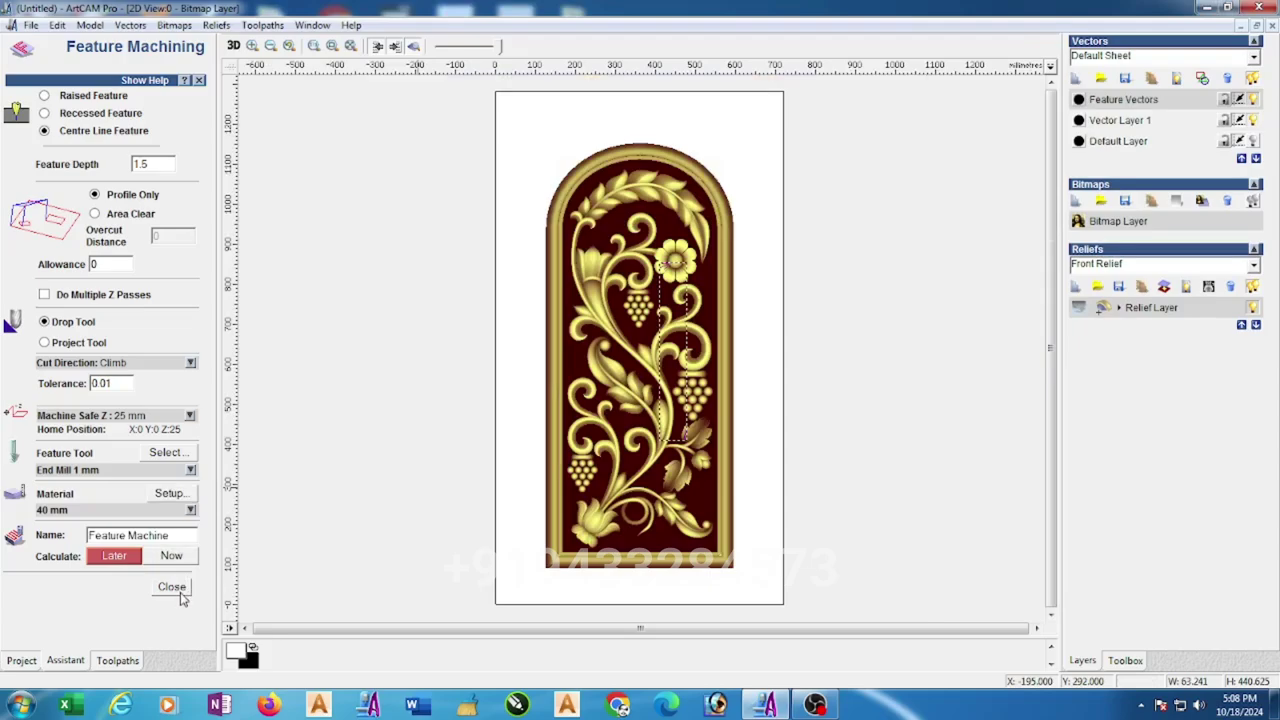
{"action": "left_click", "coordinate": [172, 588]}
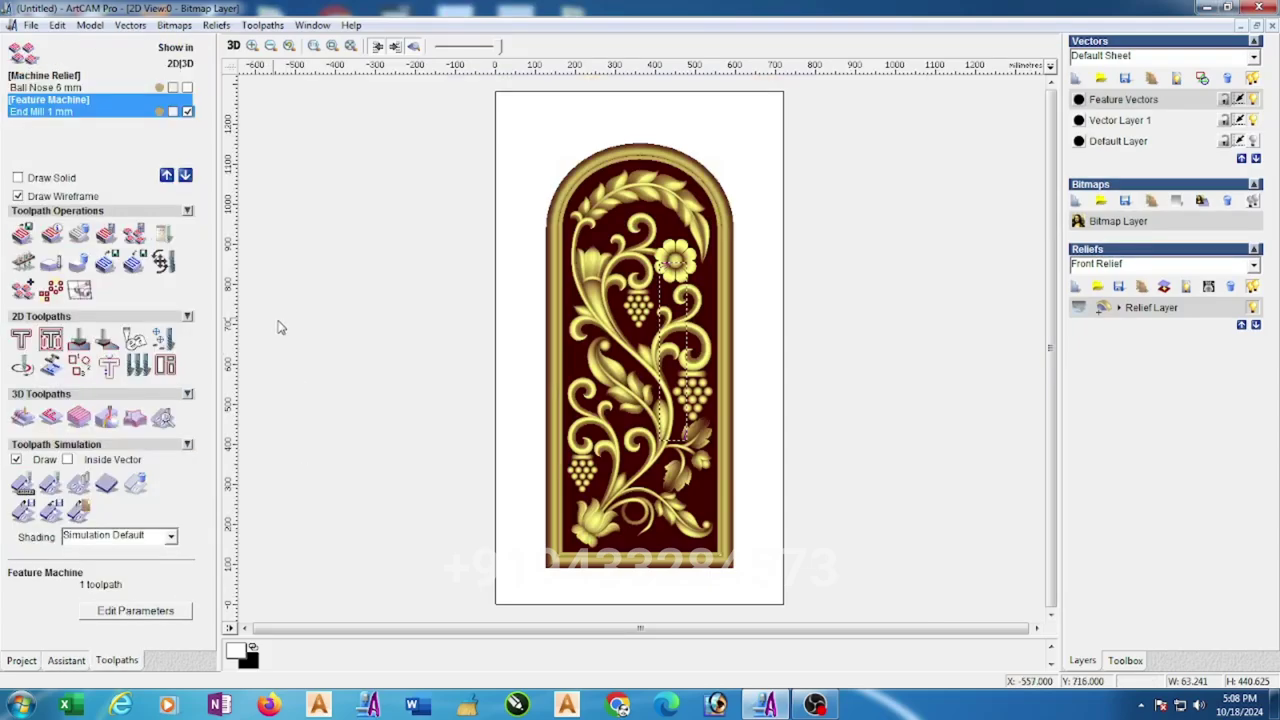
Simulate the End Mill 1 mm feature toolpath on the relief and inspect the grooves cut in the flower's petal
{"action": "left_click", "coordinate": [52, 485]}
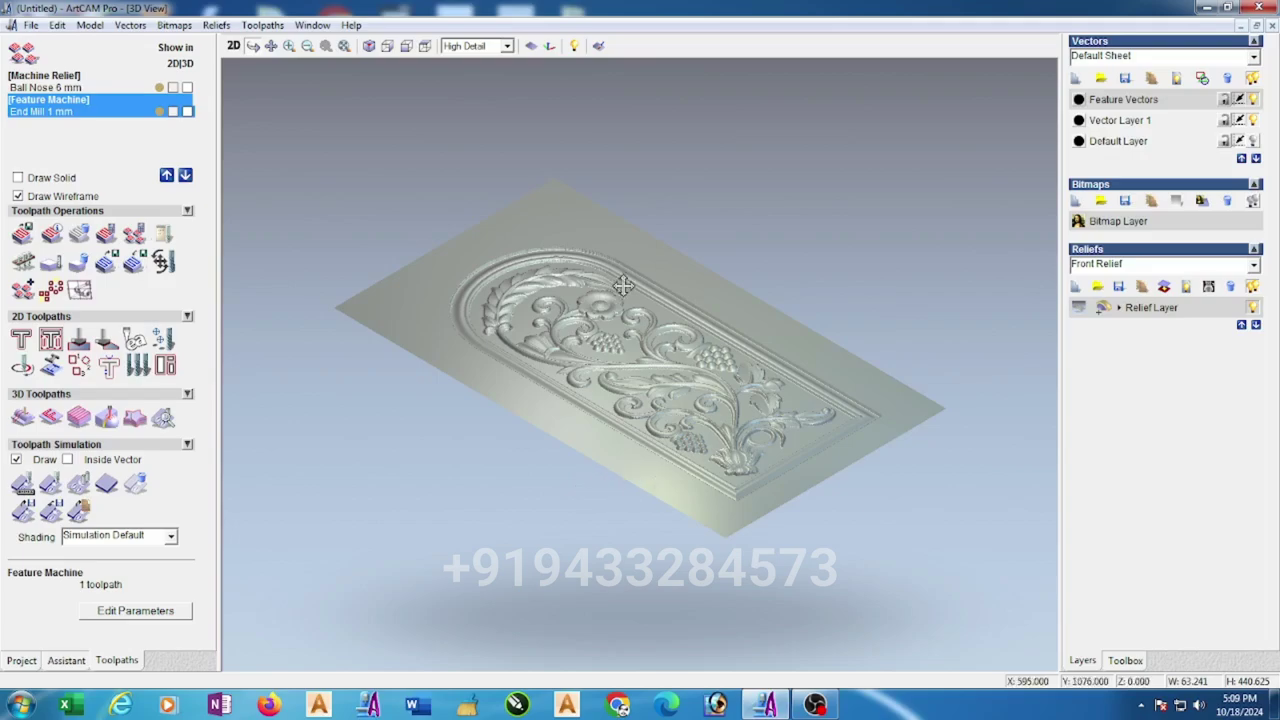
{"action": "left_click", "coordinate": [289, 46]}
{"action": "left_click_drag", "start_coordinate": [568, 265], "coordinate": [651, 337]}
{"action": "left_click", "coordinate": [253, 47]}
{"action": "left_click_drag", "start_coordinate": [660, 283], "coordinate": [495, 565]}
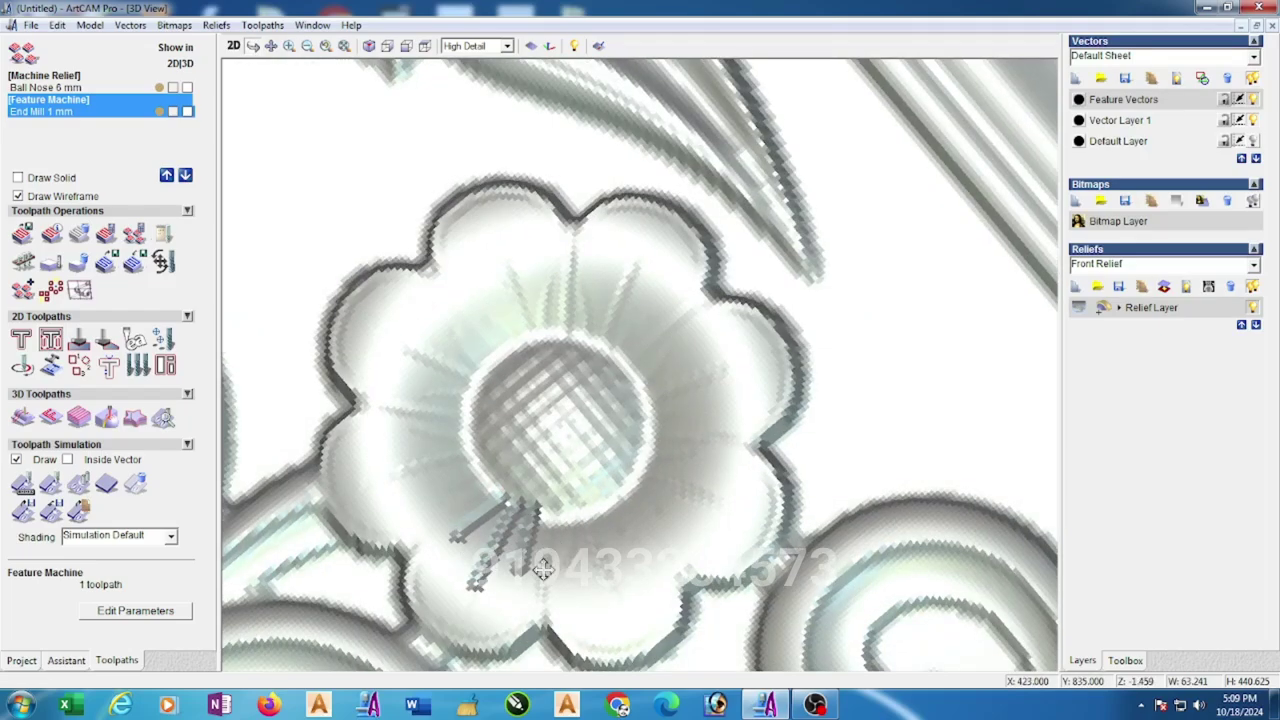
Examine the simulated carving around the scrolls, grape bunches and leaves, and view the whole panel straight from above
{"action": "left_click", "coordinate": [271, 46]}
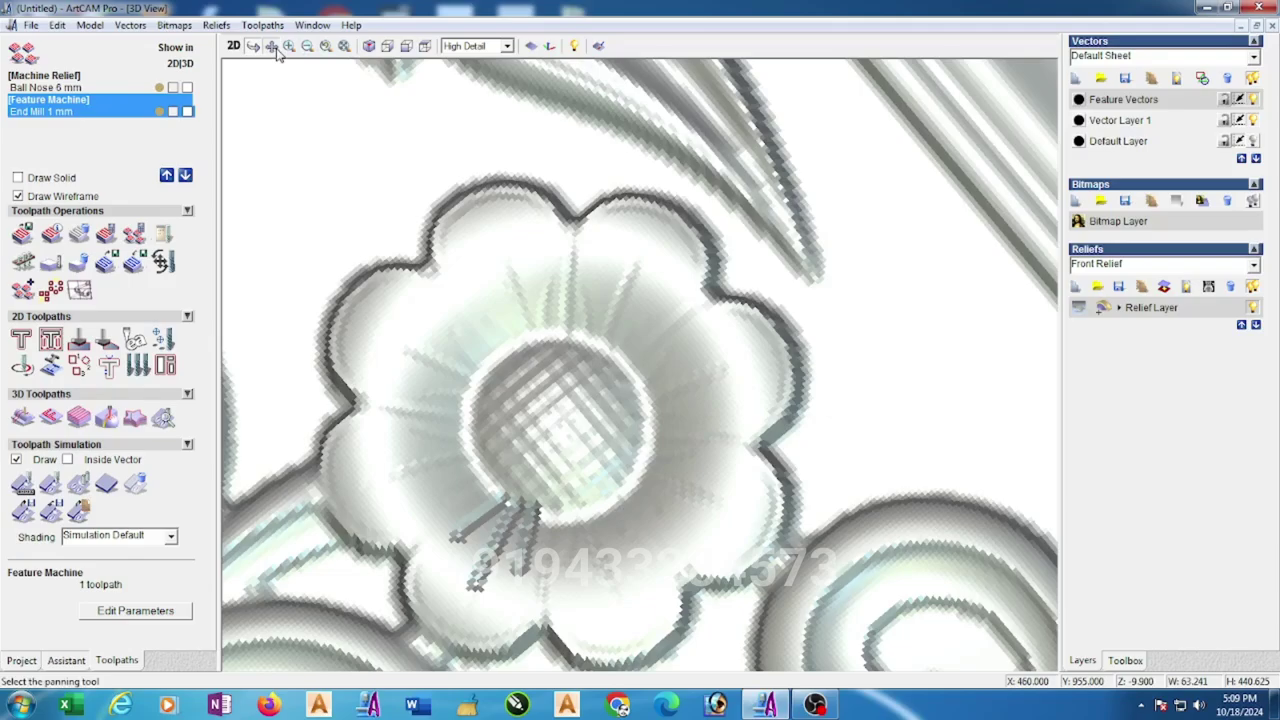
{"action": "left_click_drag", "start_coordinate": [757, 500], "coordinate": [560, 154]}
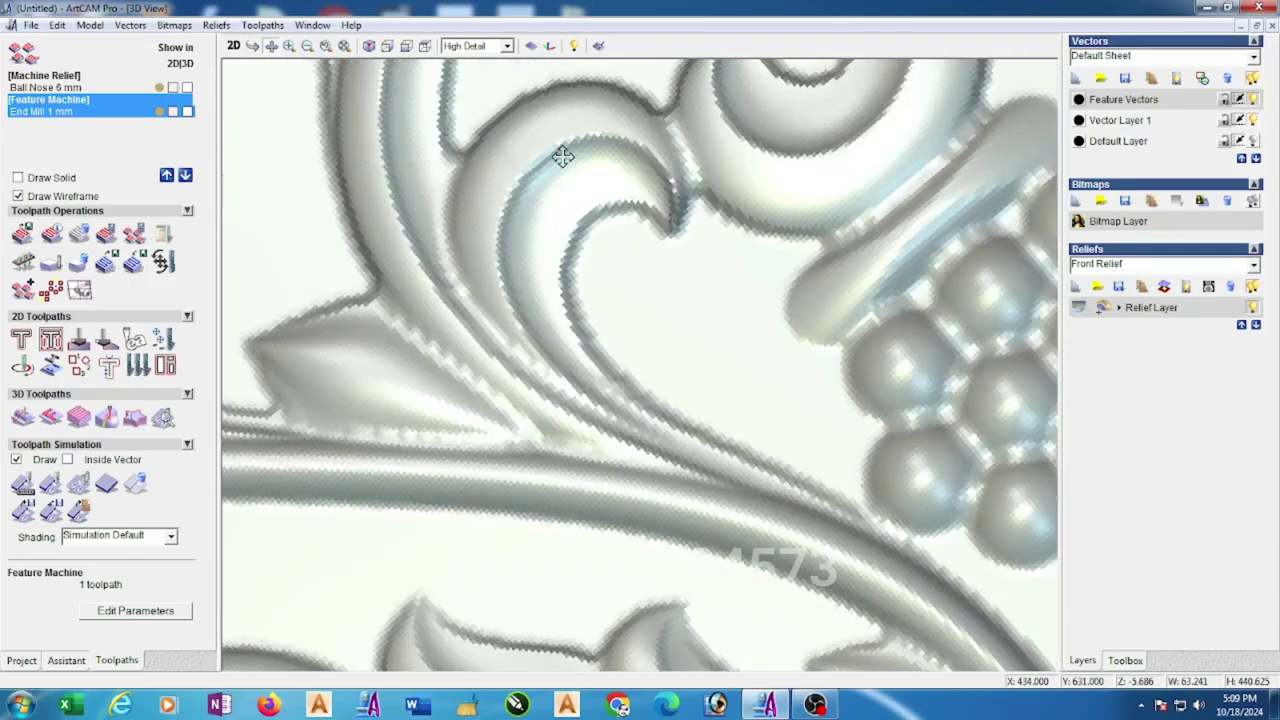
{"action": "scroll", "coordinate": [594, 361], "scroll_direction": "down", "scroll_amount": 3}
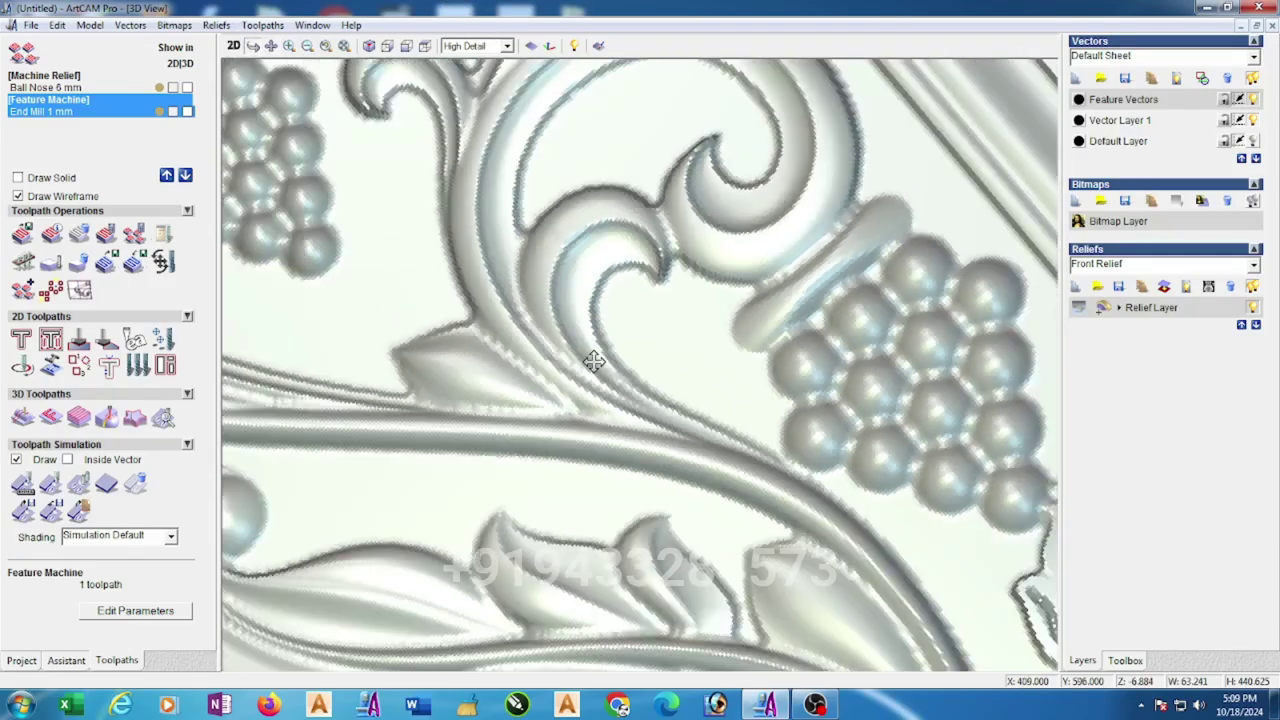
{"action": "left_click_drag", "start_coordinate": [644, 393], "coordinate": [663, 414]}
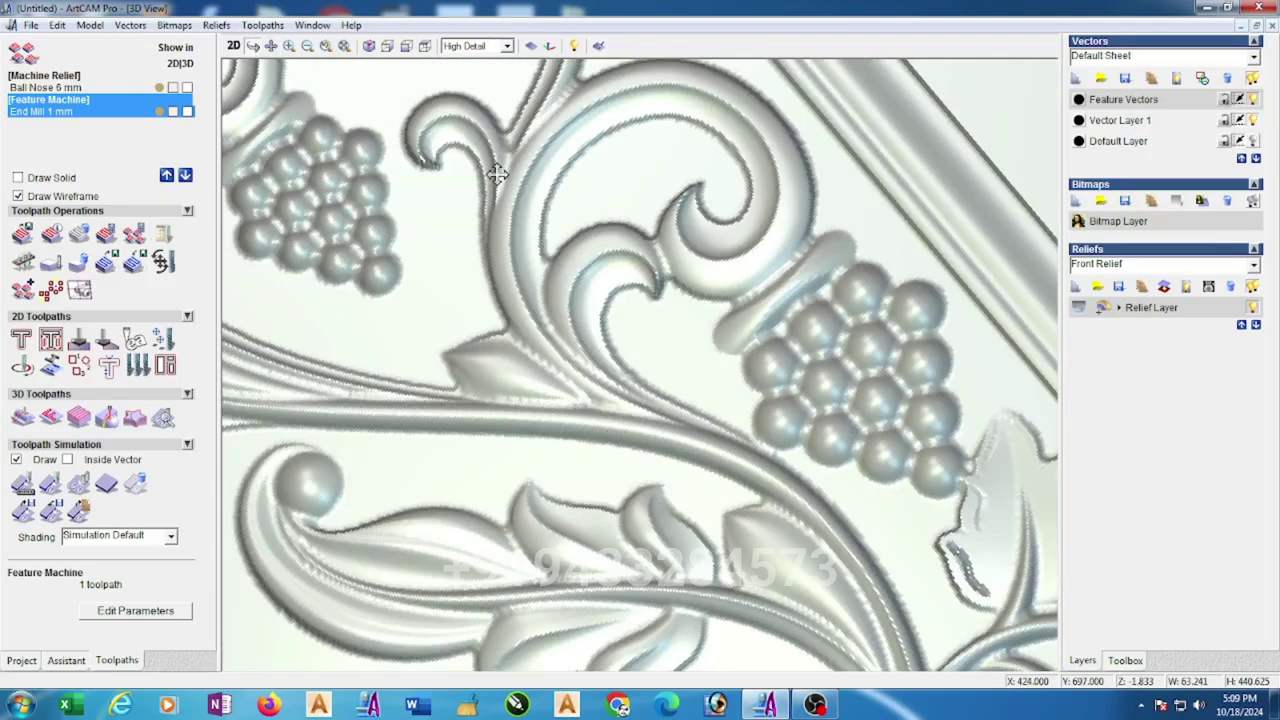
{"action": "scroll", "coordinate": [640, 290], "scroll_direction": "down", "scroll_amount": 5}
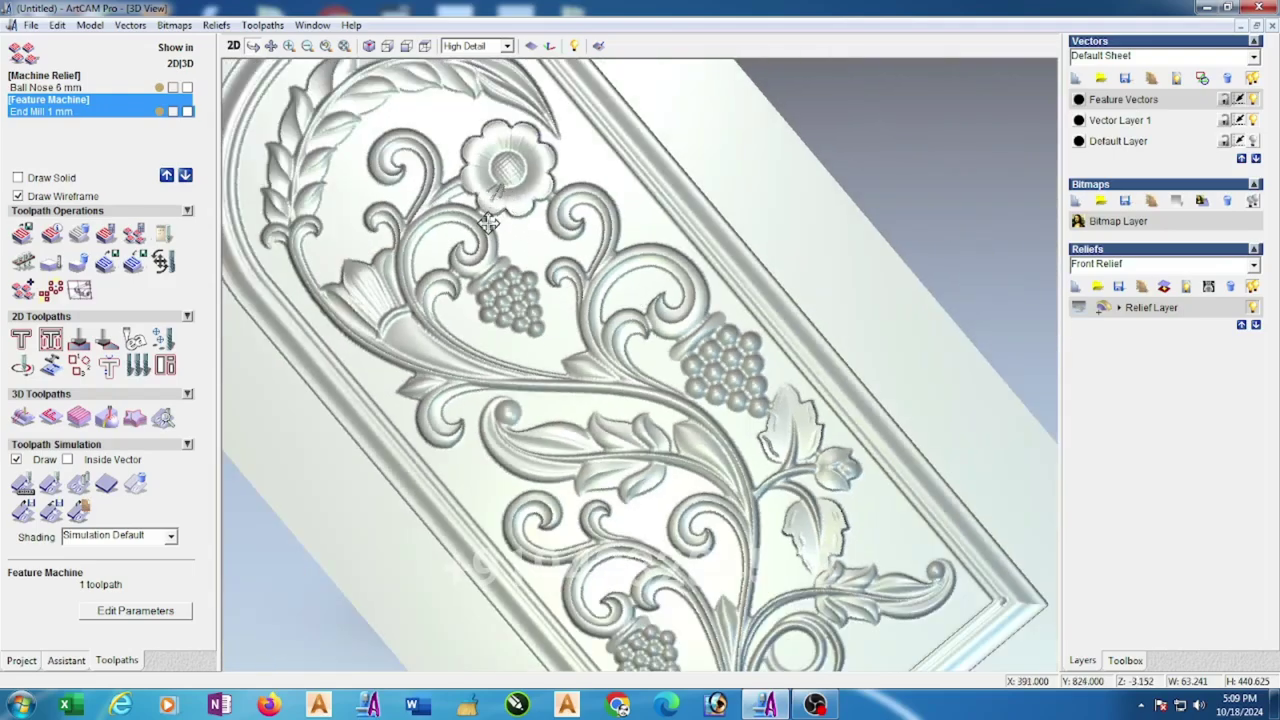
{"action": "scroll", "coordinate": [596, 301], "scroll_direction": "down", "scroll_amount": 2}
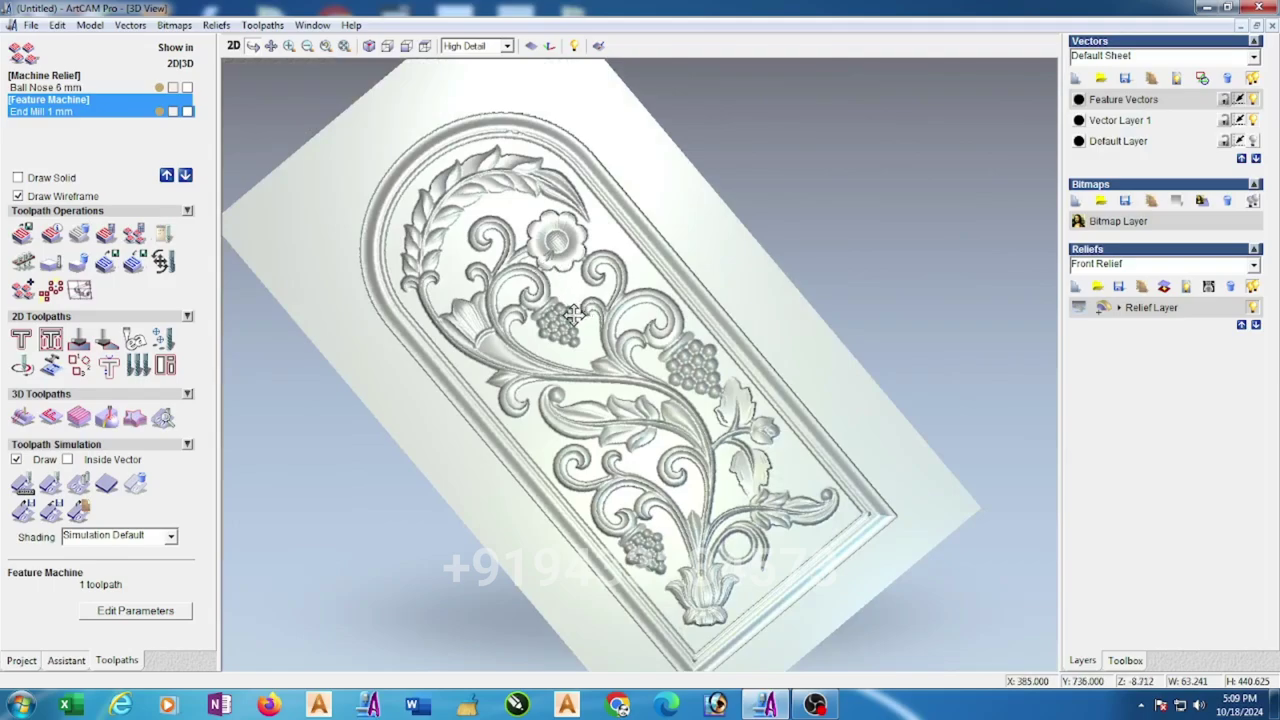
{"action": "left_click", "coordinate": [424, 47]}
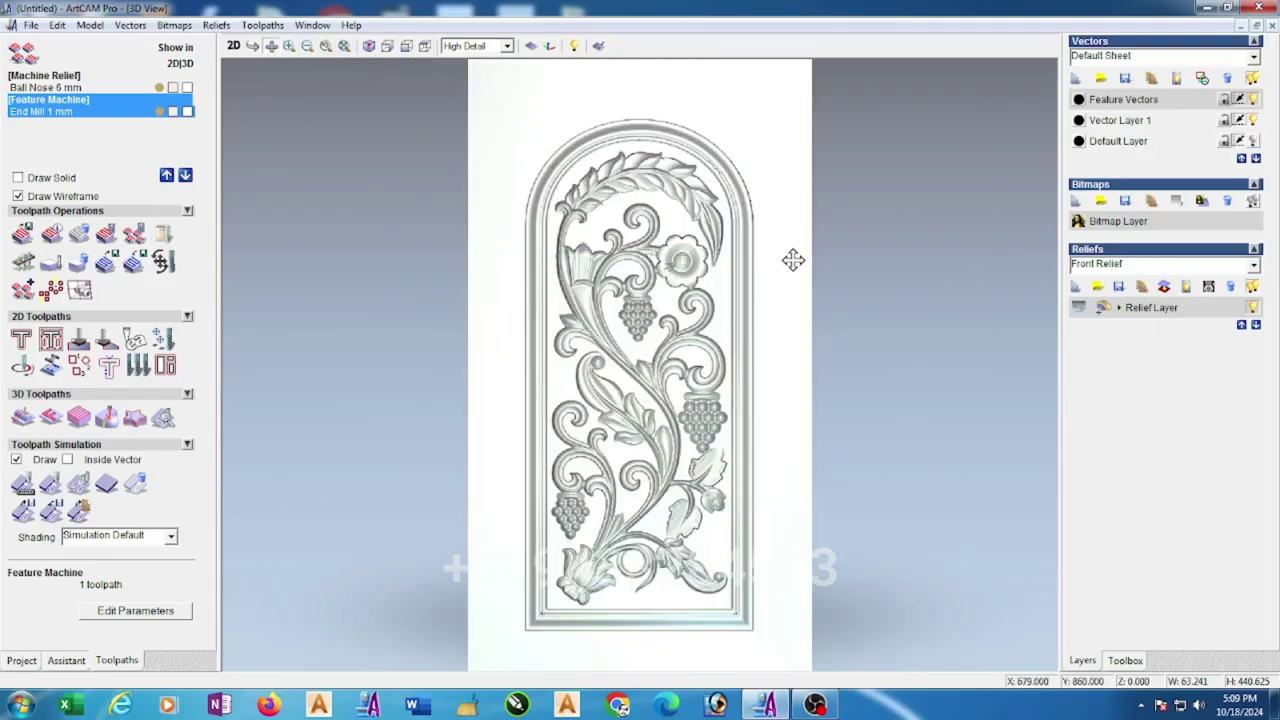